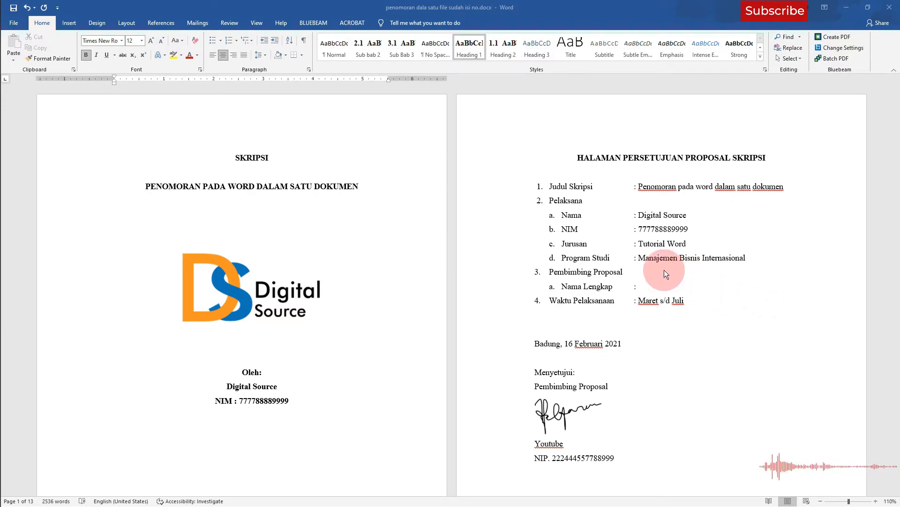
- Look through the finished thesis from the cover to BAB II, examining its page numbers, DAFTAR ISI and chapter headings
scroll(664, 270, "down", 10)
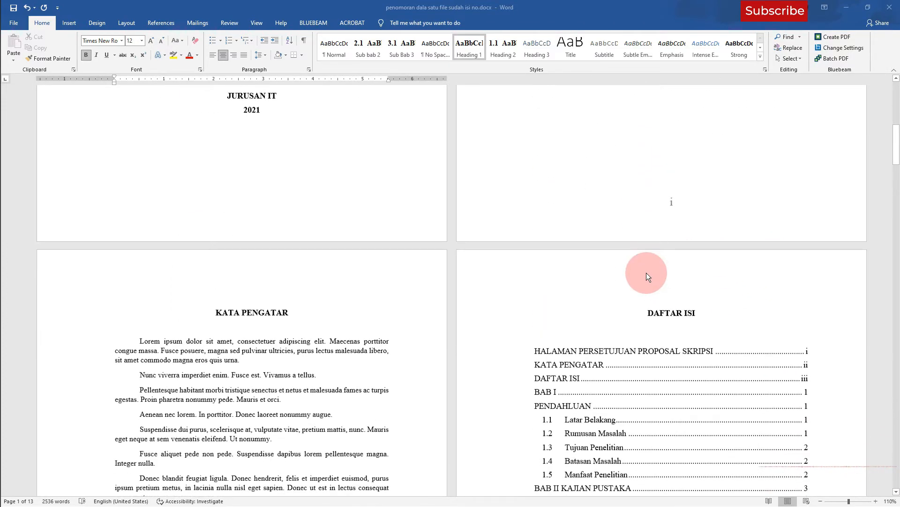
scroll(647, 273, "down", 10)
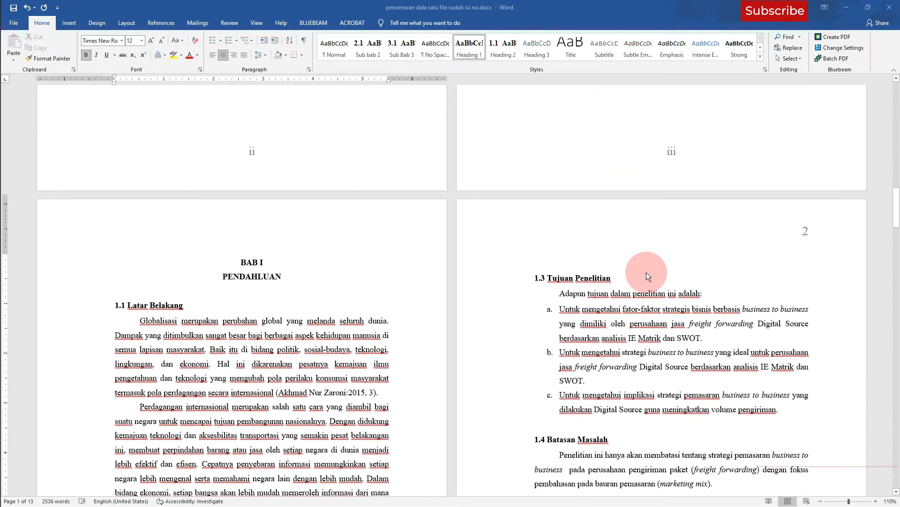
scroll(647, 272, "down", 2)
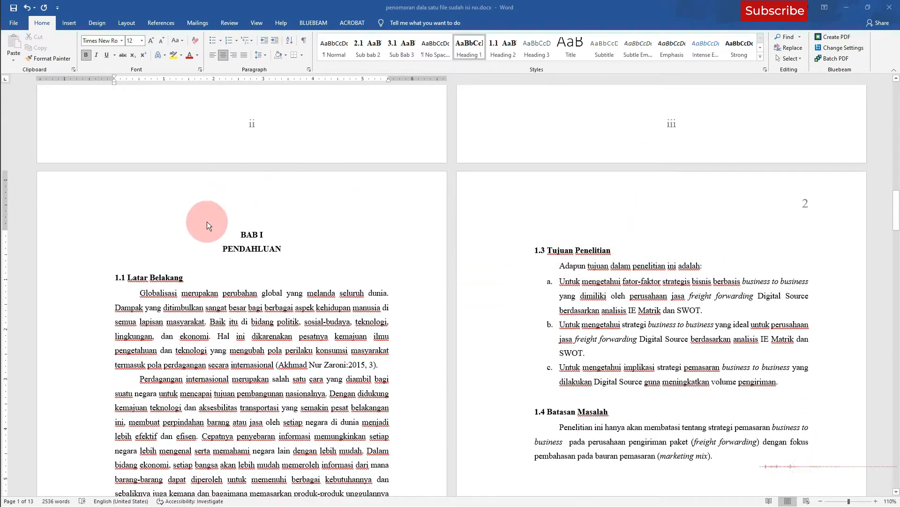
scroll(230, 207, "down", 3)
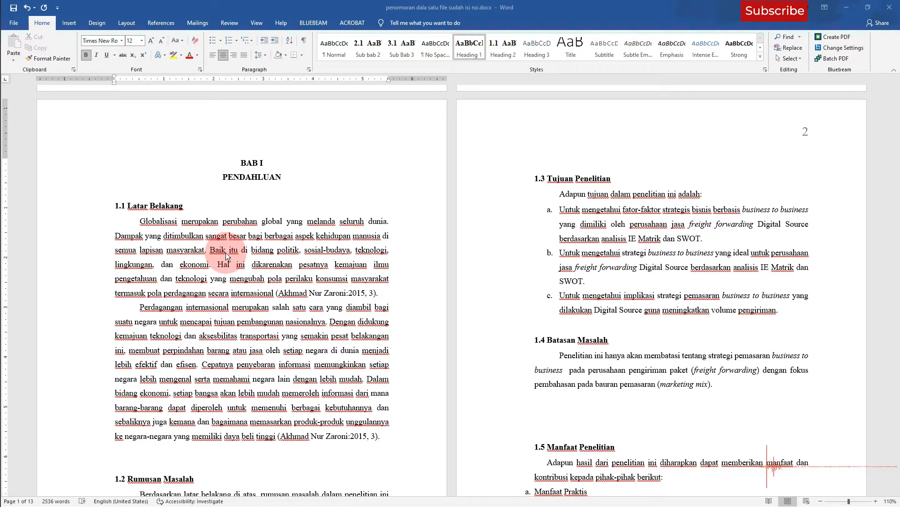
scroll(226, 252, "down", 8)
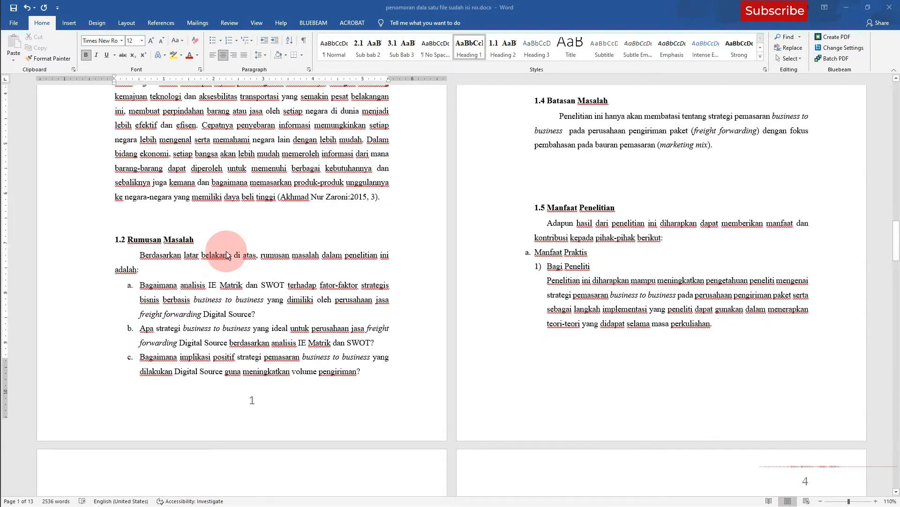
scroll(226, 252, "down", 1)
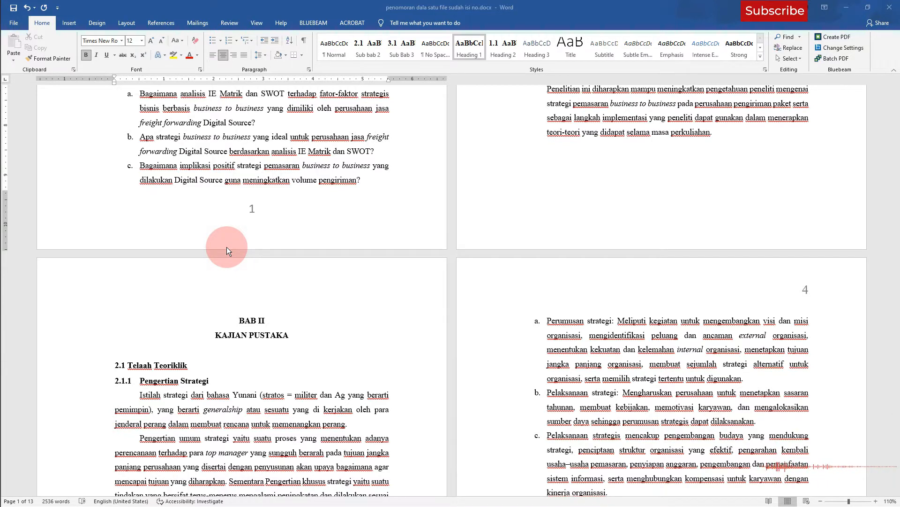
scroll(226, 246, "down", 1)
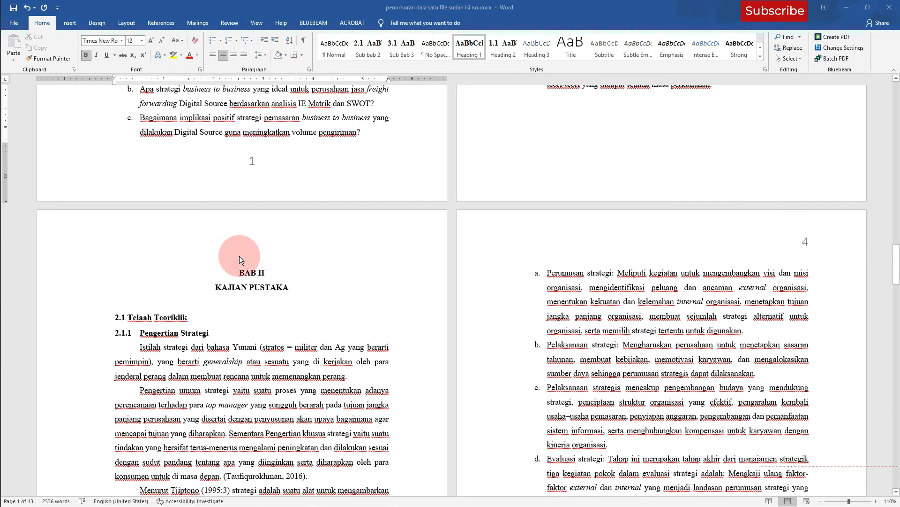
- Rejoin BAB II and KAJIAN PUSTAKA, then separate them with a manual line break so they form one two-line heading
left_click(269, 273)
key("Delete")
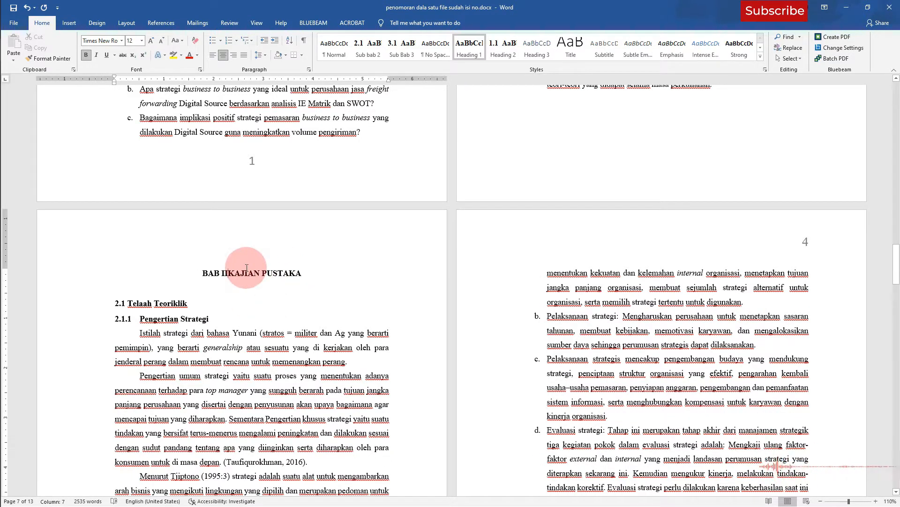
left_click(246, 268)
key("Return")
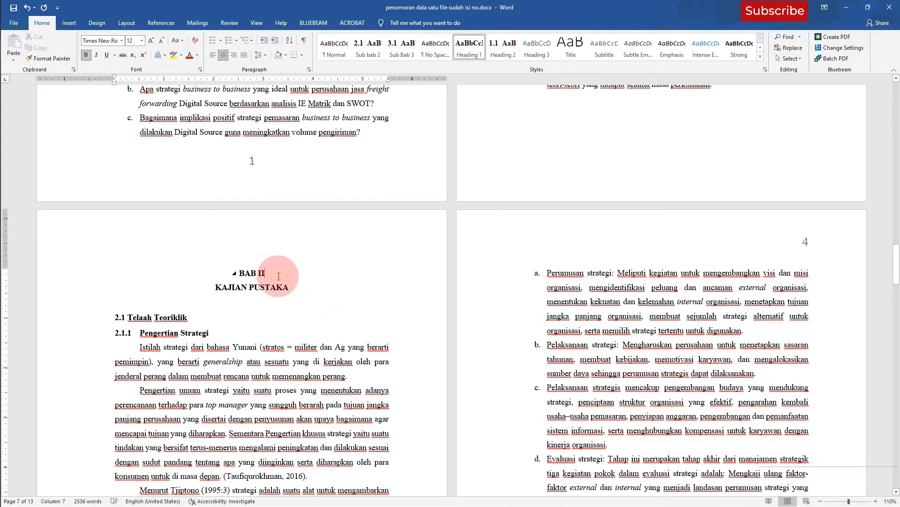
key("Delete")
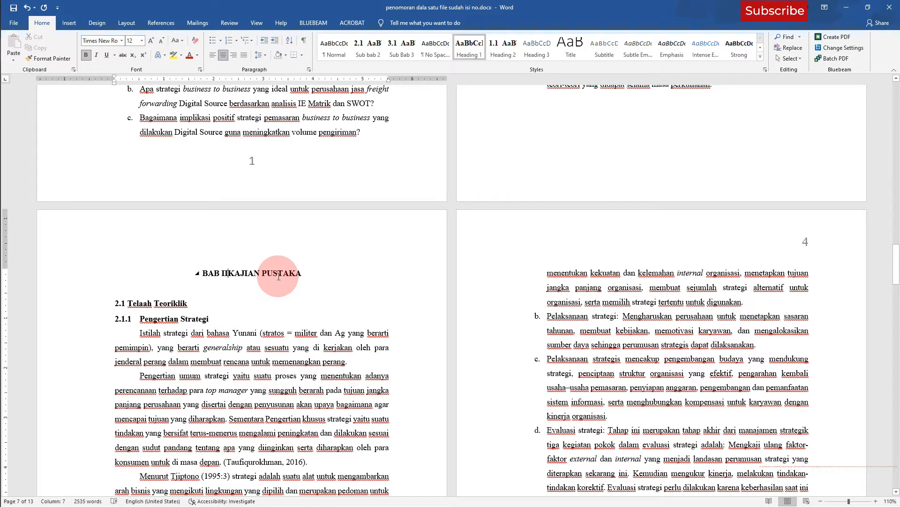
key("shift+Return")
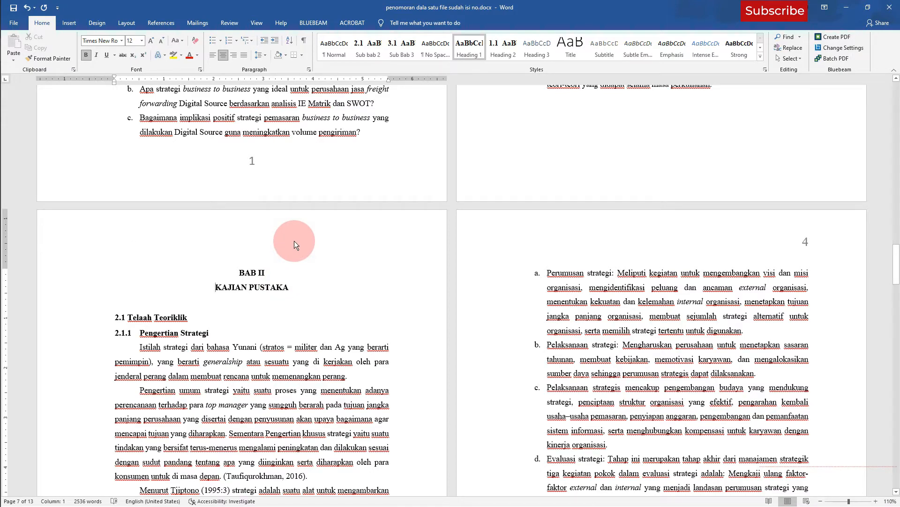
- Examine the BAB I heading and its subsections, and the DAFTAR ISI entries in the finished document
scroll(295, 241, "up", 10)
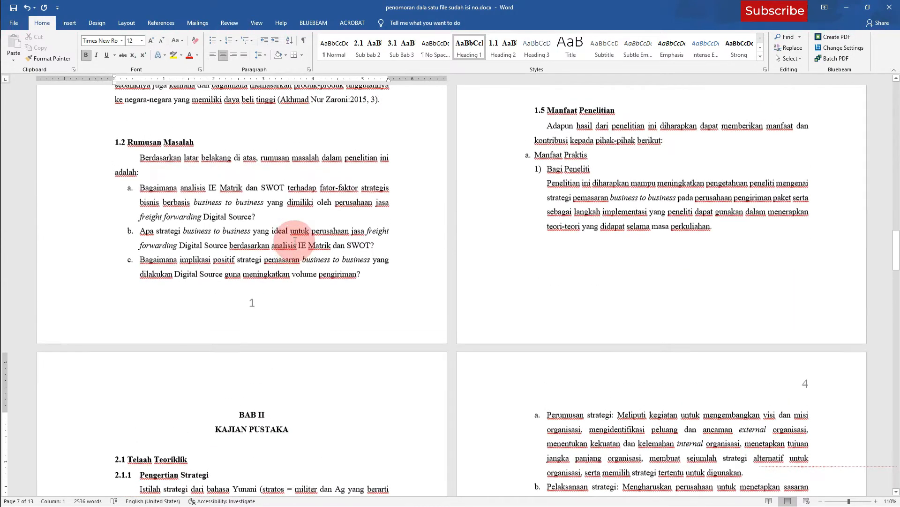
scroll(294, 241, "down", 3)
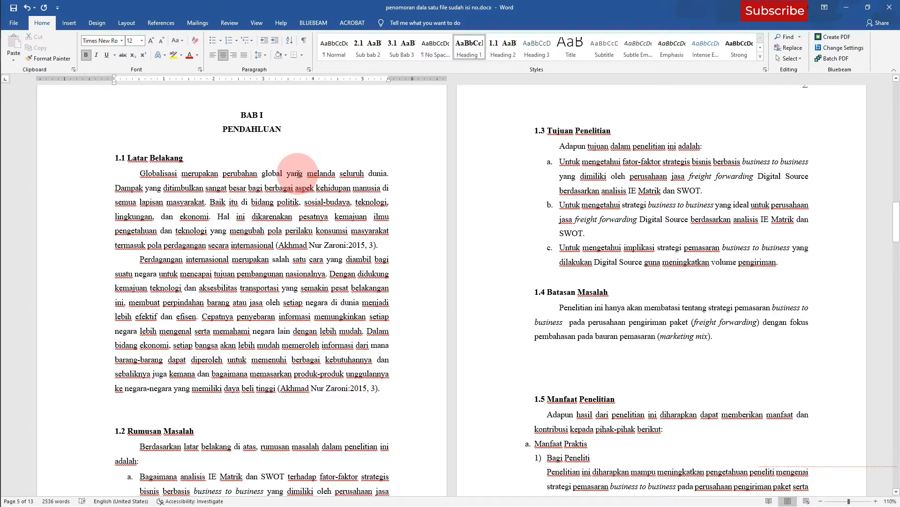
scroll(298, 174, "down", 2)
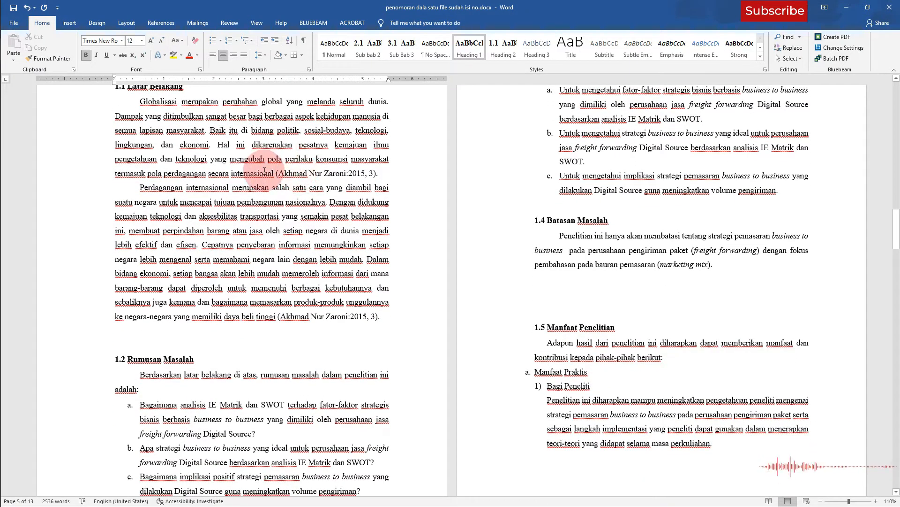
scroll(619, 177, "up", 2)
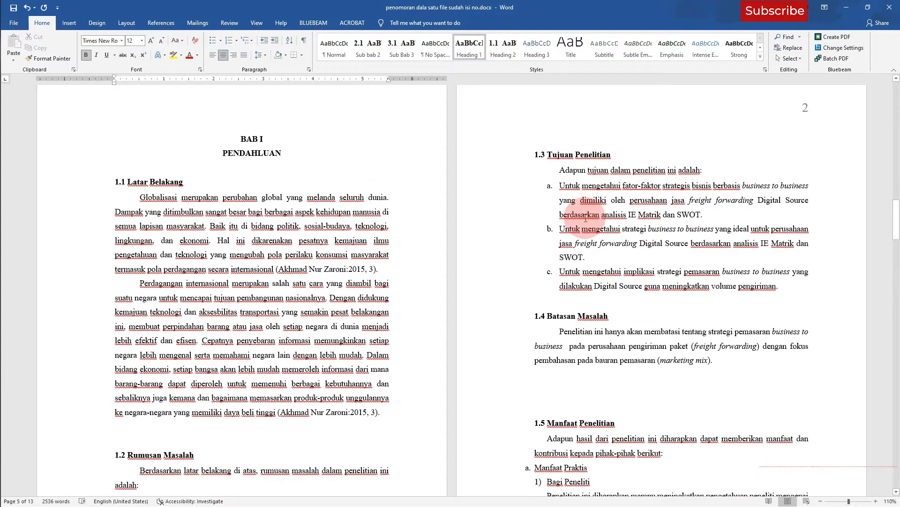
scroll(605, 206, "down", 2)
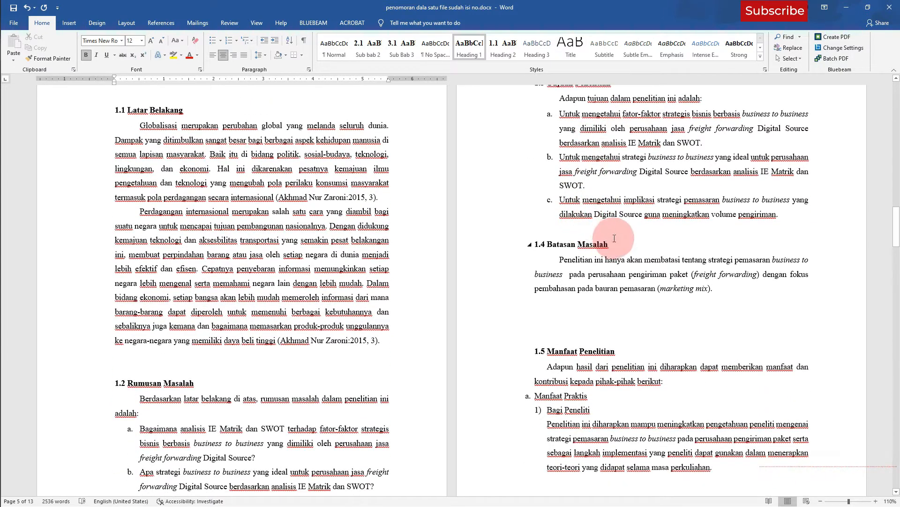
scroll(622, 204, "down", 1)
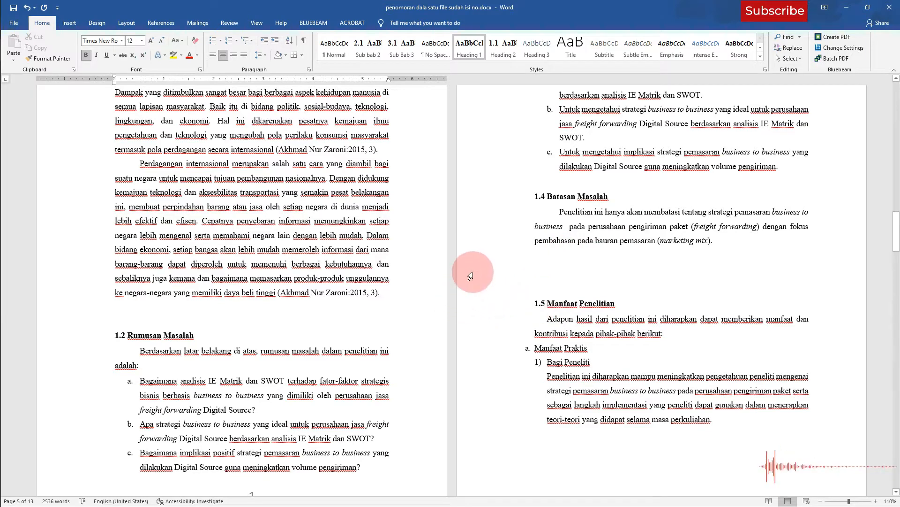
scroll(472, 271, "up", 2)
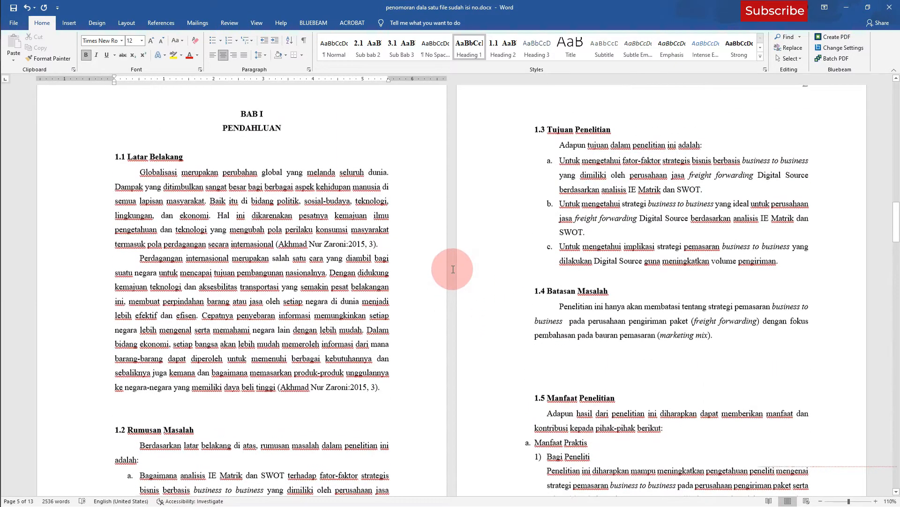
scroll(453, 270, "up", 1)
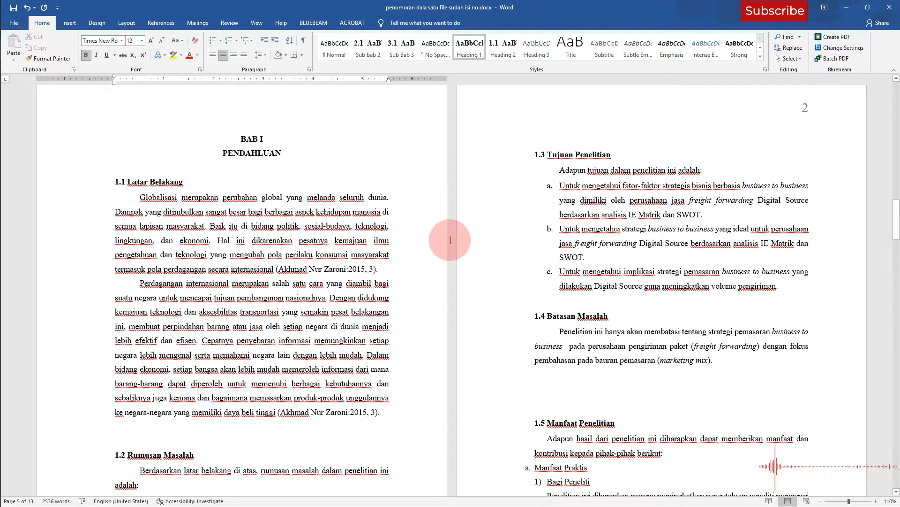
scroll(602, 231, "up", 6)
scroll(602, 231, "up", 6)
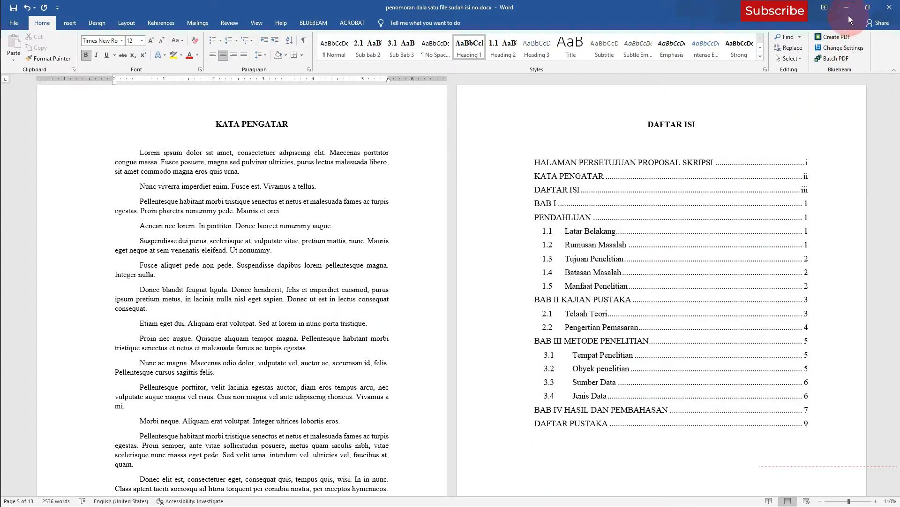
- Switch to the other open Word document, whose DAFTAR ISI page is still empty
left_click(851, 9)
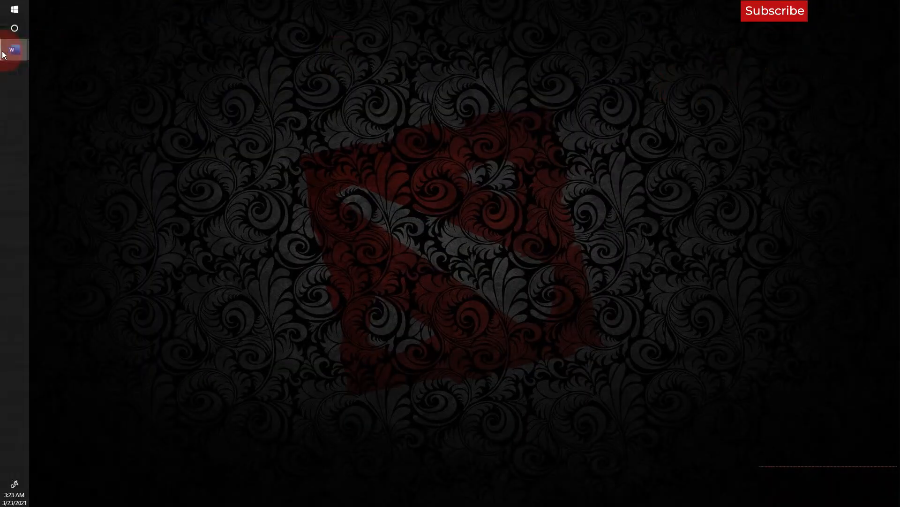
mouse_move(4, 54)
left_click(56, 44)
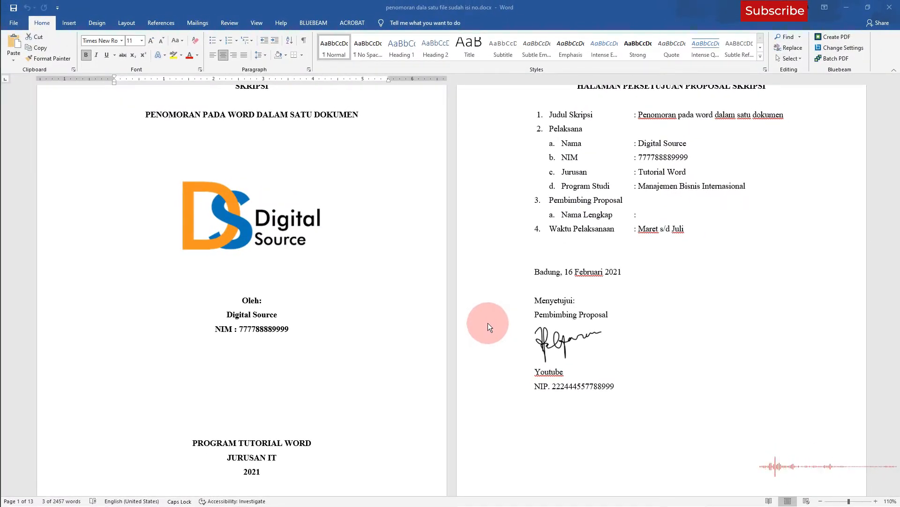
- Update the Heading 1 style to match the BAB I PENDAHLUAN chapter title
scroll(494, 295, "up", 2)
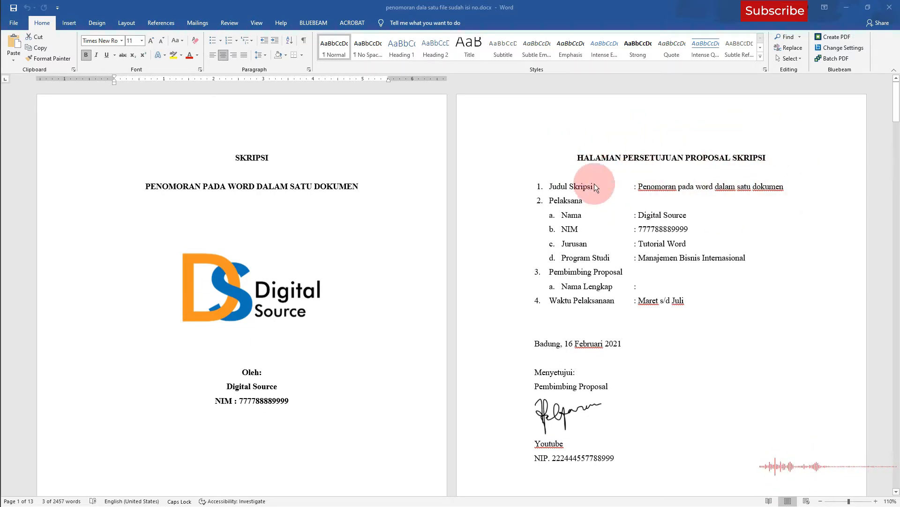
scroll(643, 171, "down", 10)
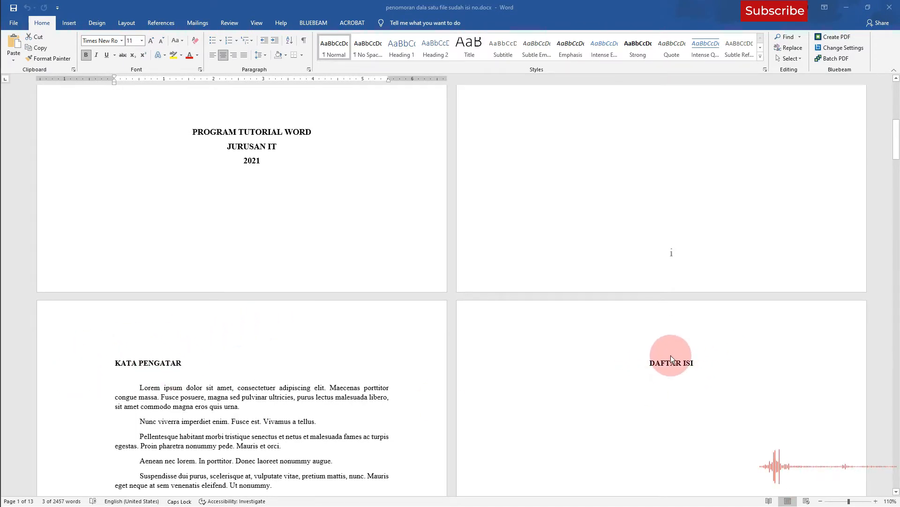
scroll(668, 312, "down", 2)
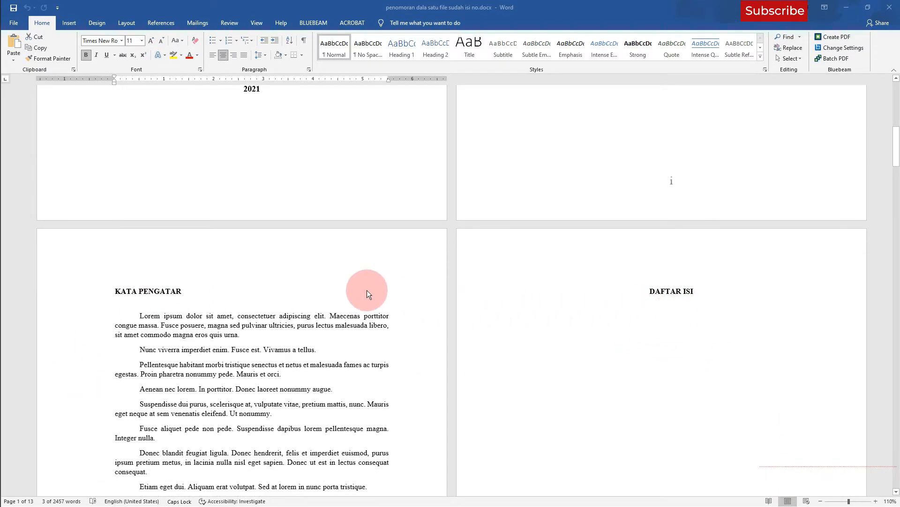
scroll(366, 294, "down", 11)
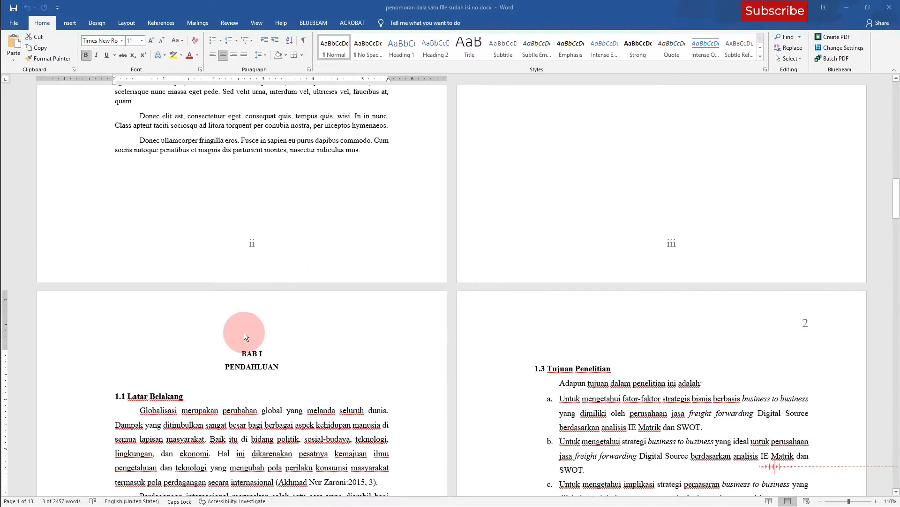
left_click_drag(236, 355, 281, 366)
left_click(241, 353)
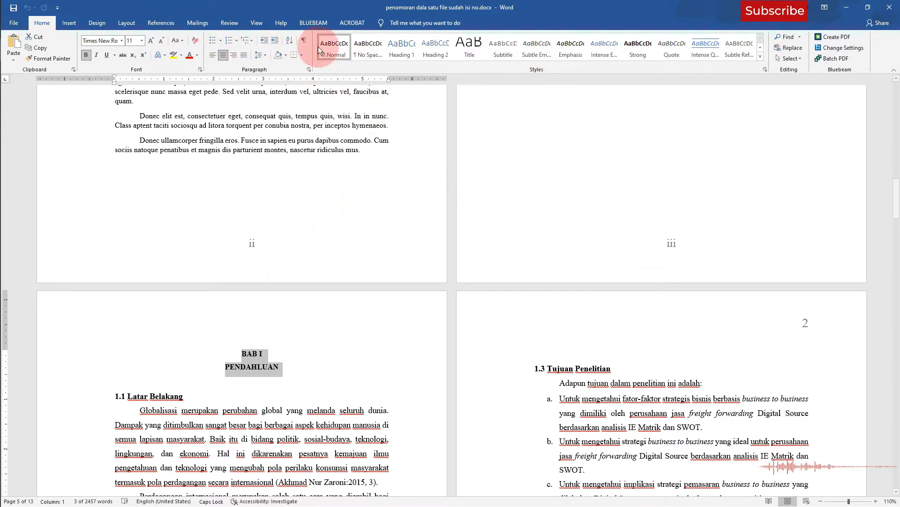
right_click(395, 52)
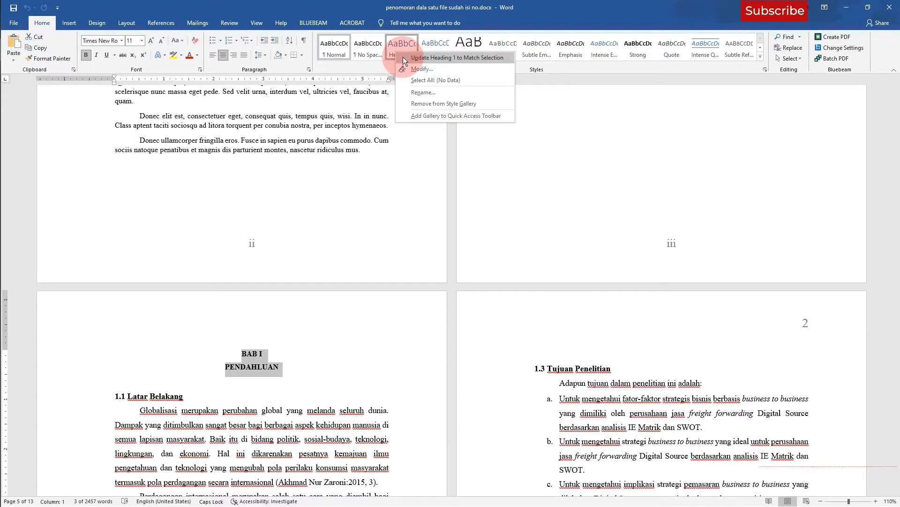
left_click(404, 57)
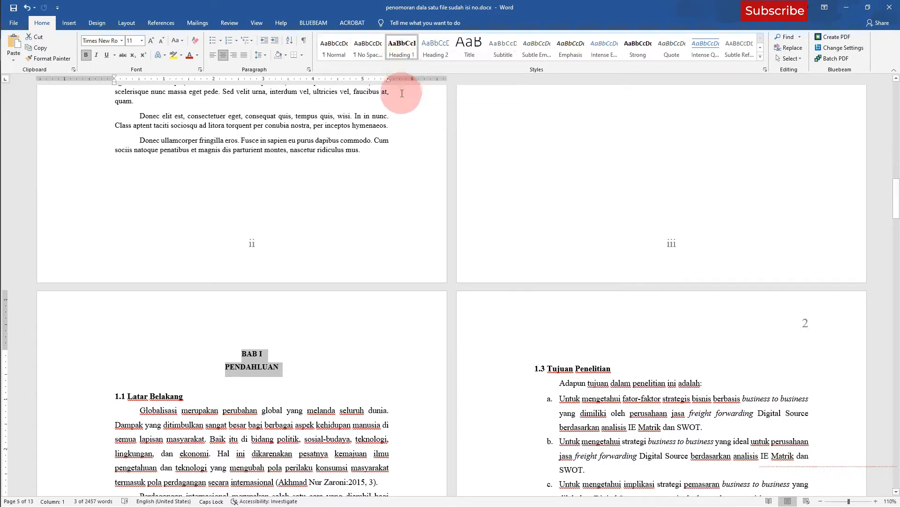
left_click(346, 403)
- Center the KATA PENGATAR title and update the Heading 1 style to match it
scroll(346, 337, "up", 10)
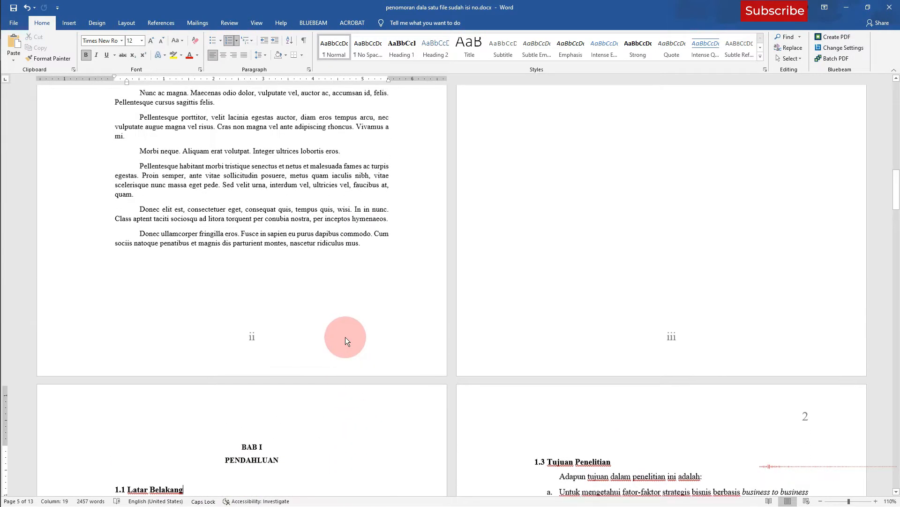
left_click(160, 210)
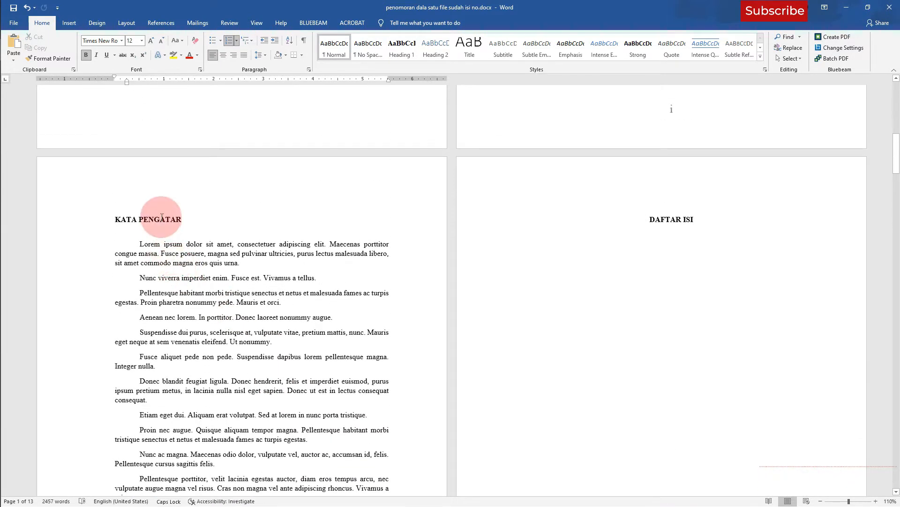
left_click(223, 57)
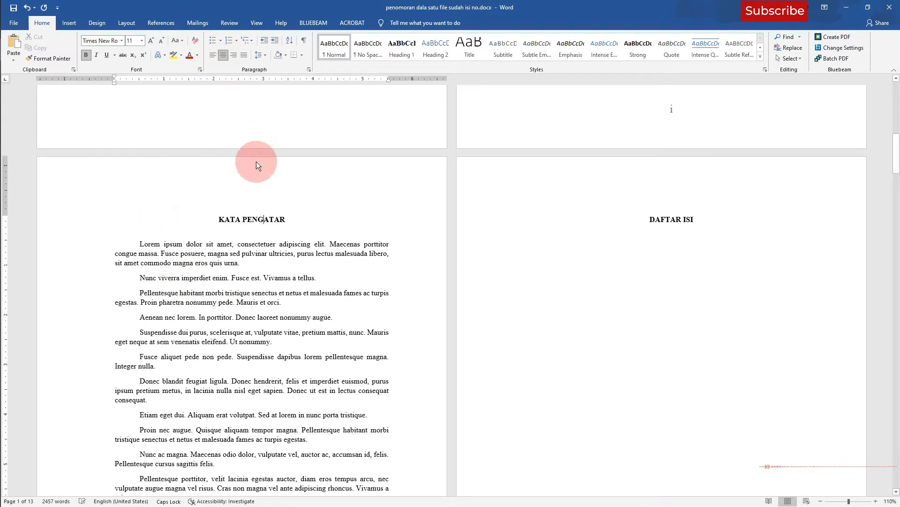
left_click_drag(287, 218, 215, 218)
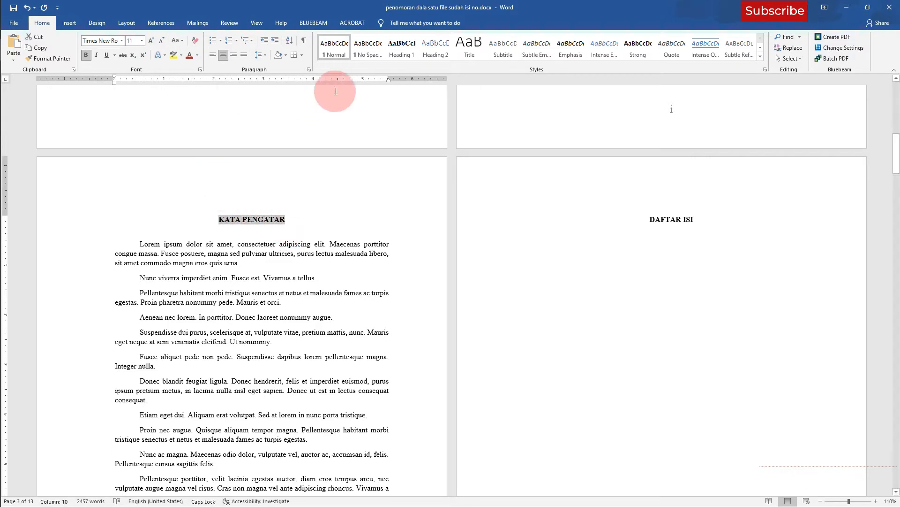
right_click(400, 51)
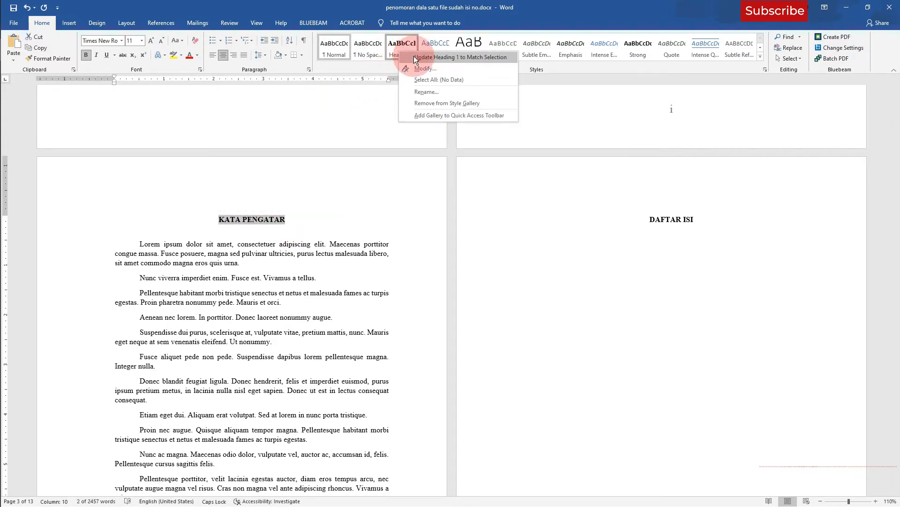
left_click(415, 58)
scroll(429, 169, "up", 3)
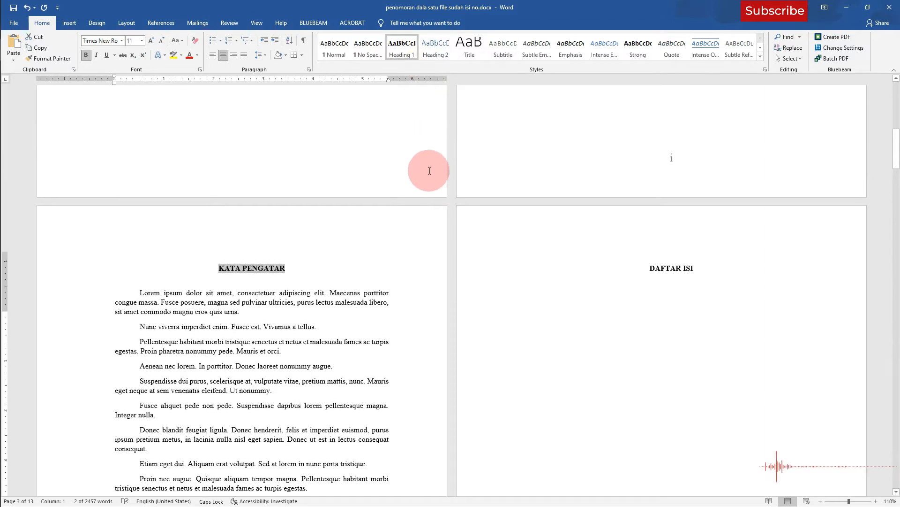
- Update the Heading 1 style to match the DAFTAR ISI title
left_click_drag(699, 314, 636, 313)
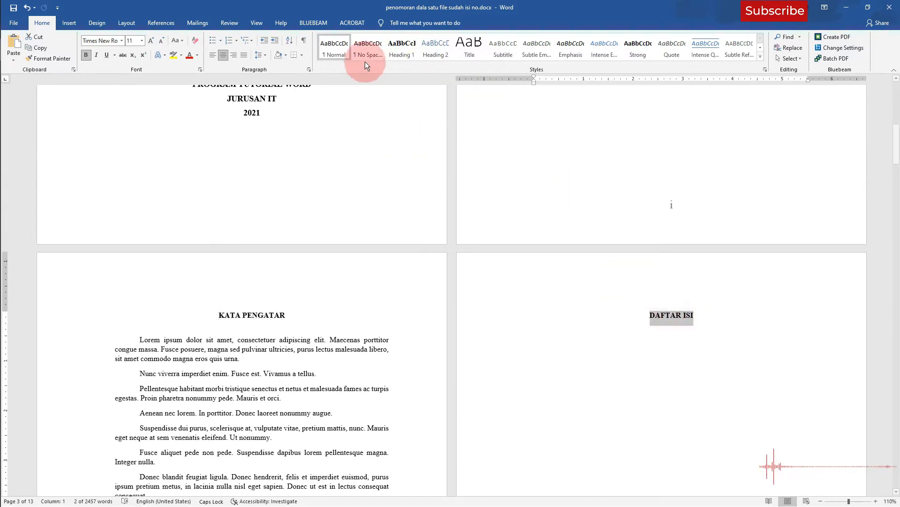
right_click(406, 51)
left_click(420, 58)
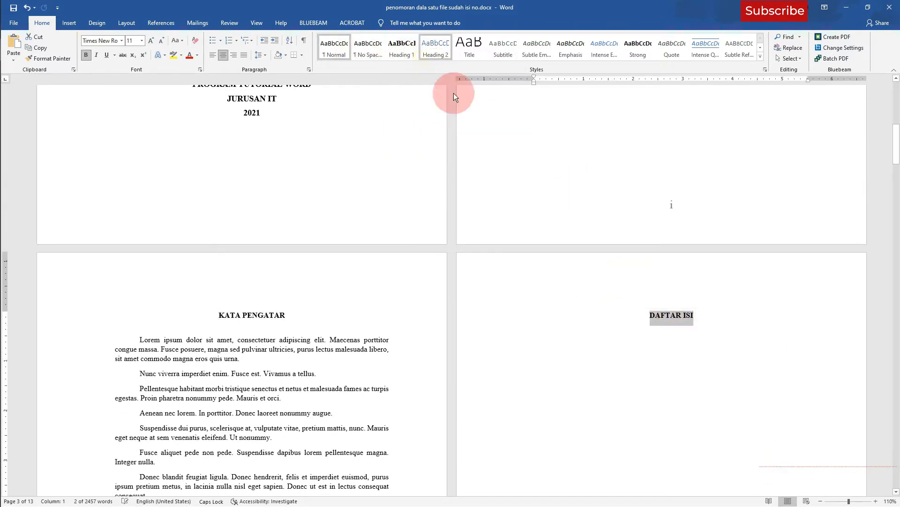
- Update the Heading 1 style to match the HALAMAN PERSETUJUAN PROPOSAL SKRIPSI title
scroll(558, 201, "up", 2)
scroll(558, 201, "up", 10)
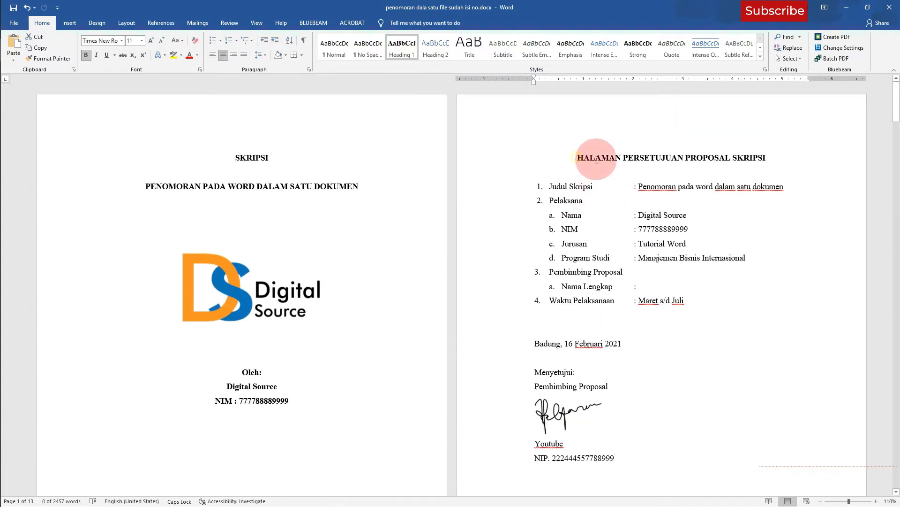
left_click_drag(589, 161, 769, 161)
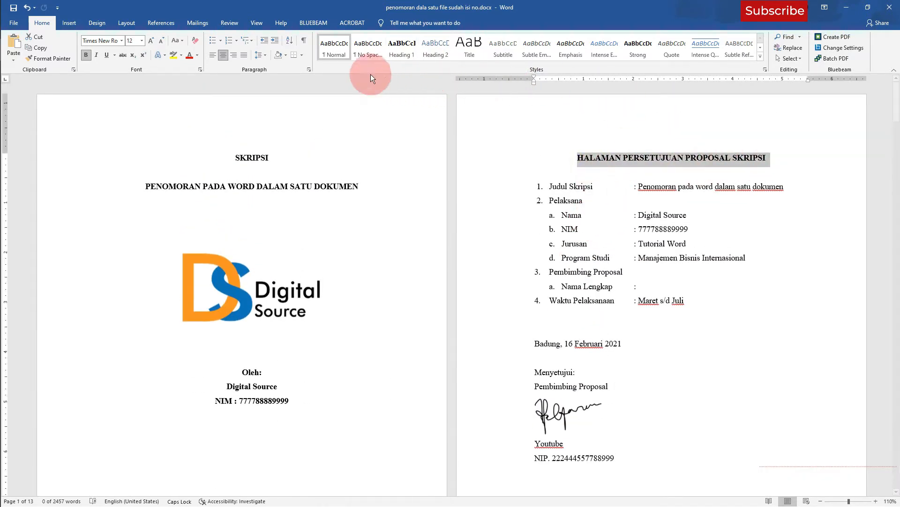
left_click(409, 53)
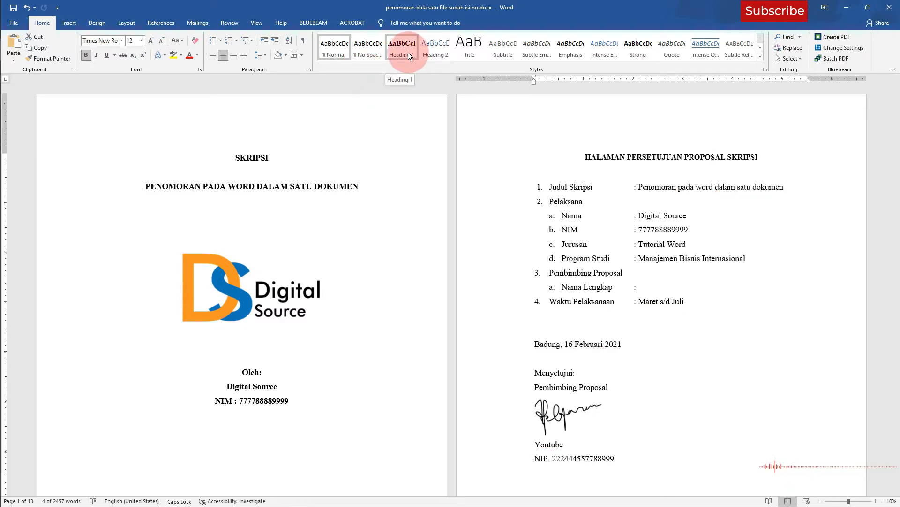
right_click(408, 53)
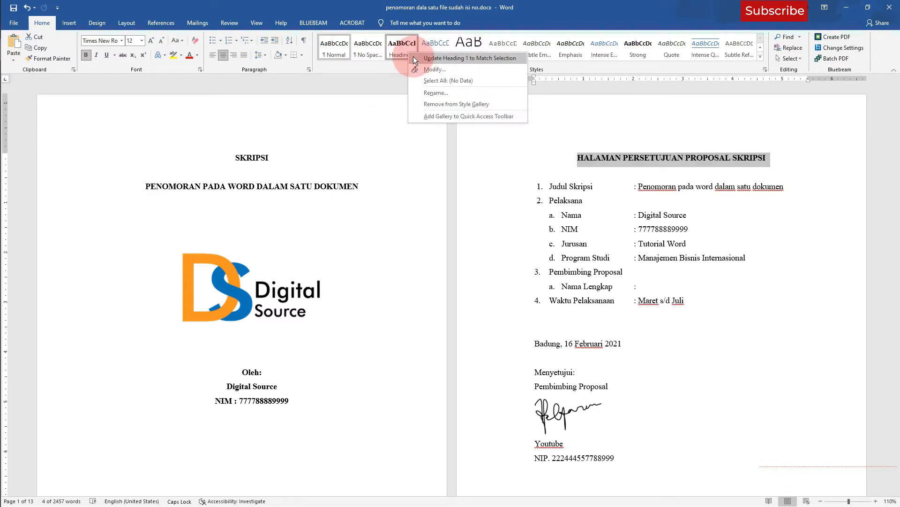
left_click(416, 60)
- Update the Heading 2 style to match the 1.1 Latar Belakang subheading under BAB I
scroll(350, 185, "down", 2)
scroll(351, 186, "down", 15)
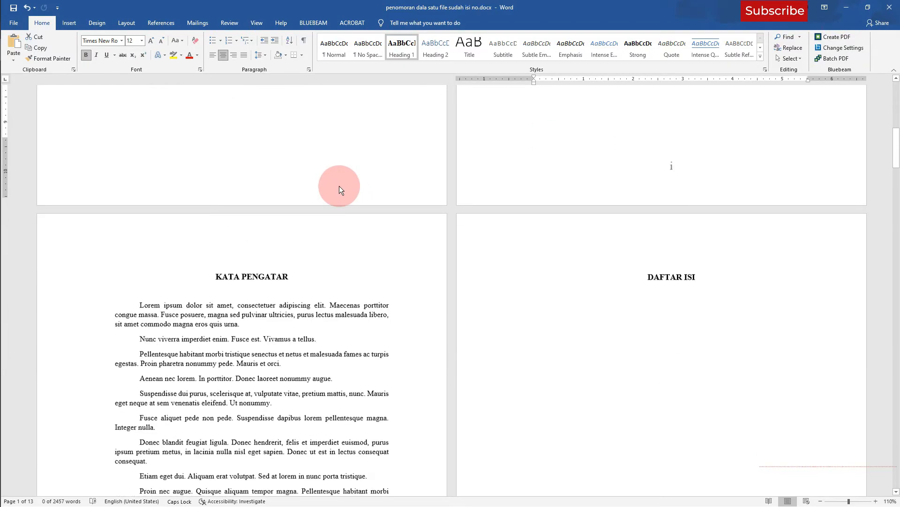
scroll(331, 182, "down", 10)
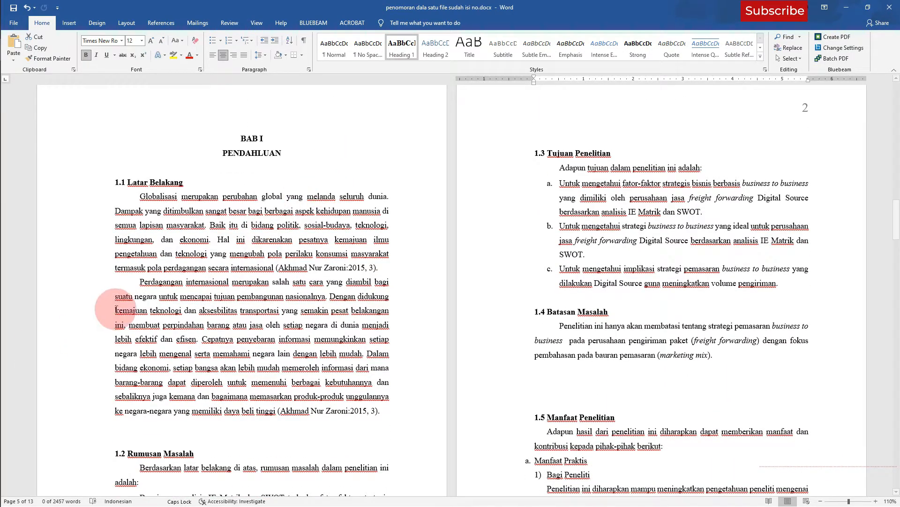
left_click(203, 212)
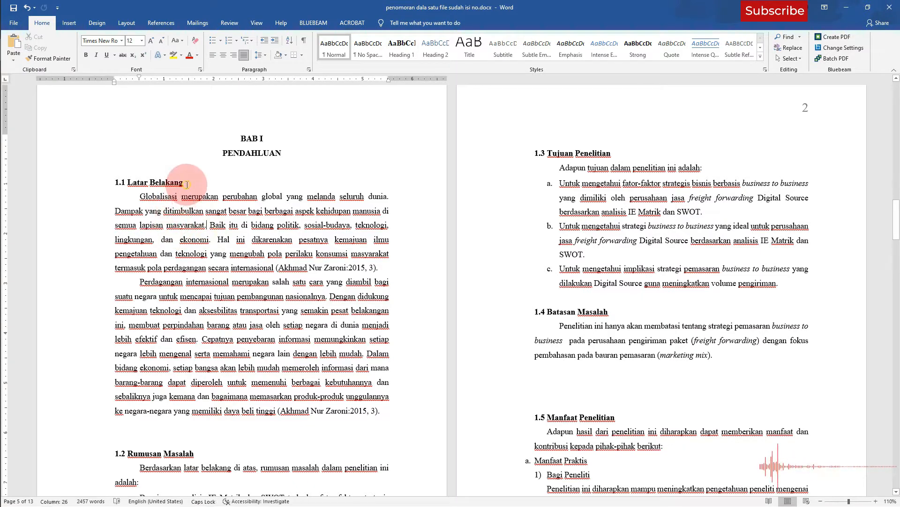
left_click_drag(187, 184, 131, 186)
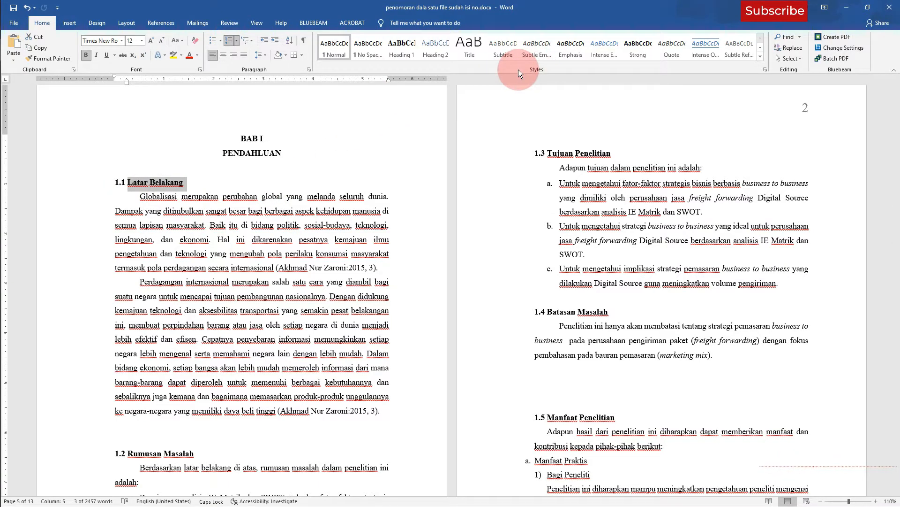
right_click(444, 54)
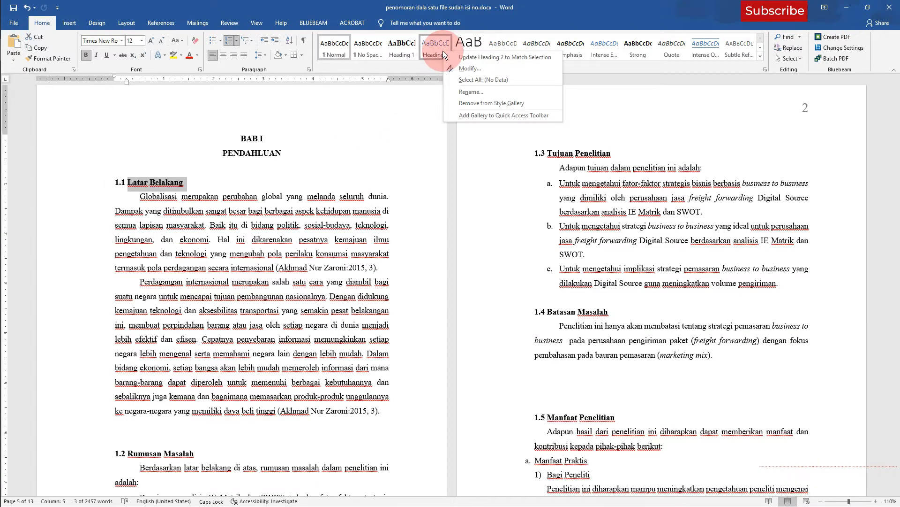
left_click(469, 57)
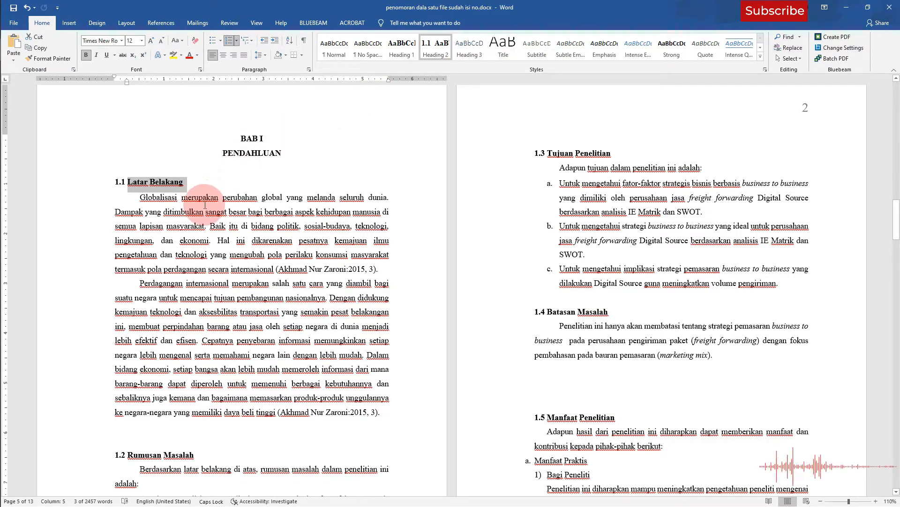
- Update the Heading 2 style to match the 1.2 Rumusan Masalah subheading
scroll(205, 205, "down", 3)
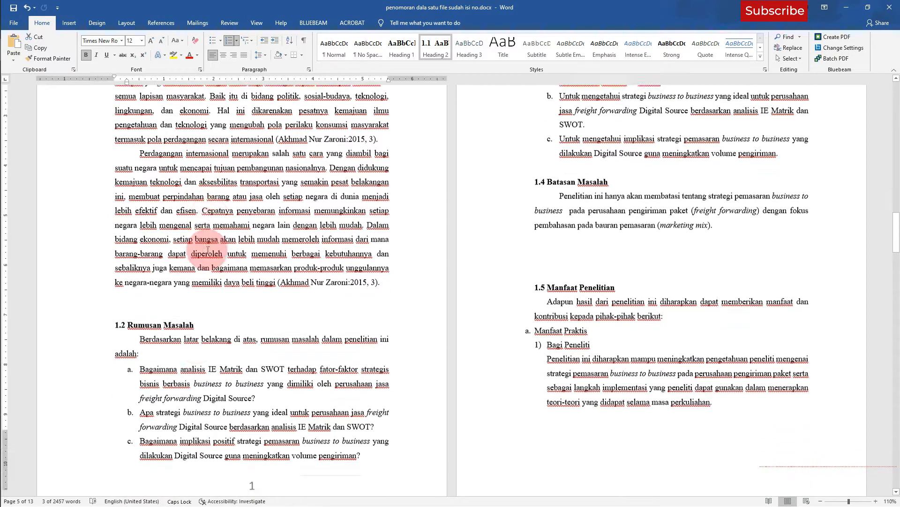
scroll(208, 250, "down", 1)
left_click_drag(197, 288, 128, 287)
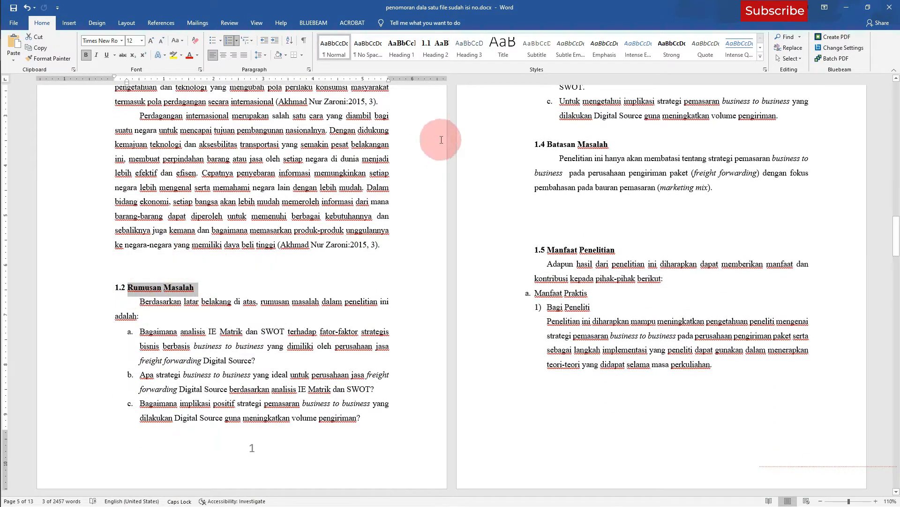
right_click(442, 51)
left_click(452, 56)
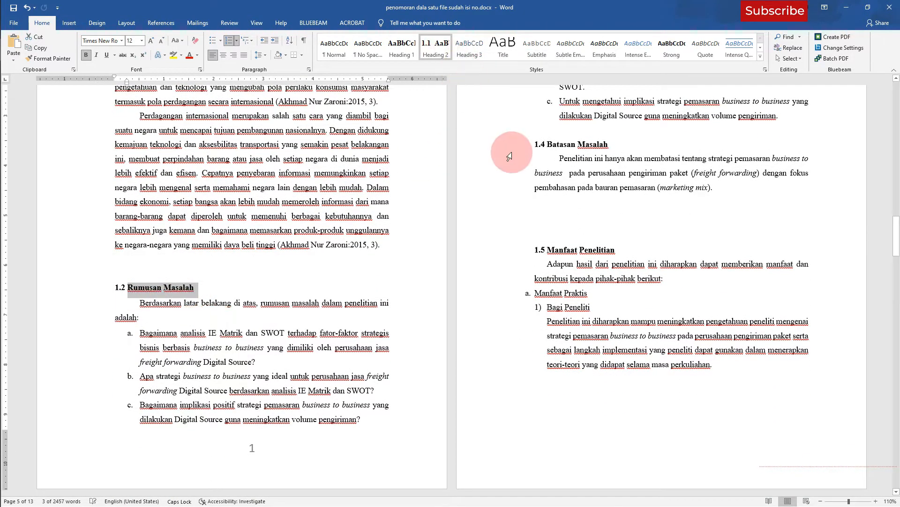
- Update the Heading 2 style to match the 1.3 Tujuan Penelitian subheading
scroll(518, 169, "up", 5)
left_click_drag(622, 203, 547, 202)
right_click(437, 51)
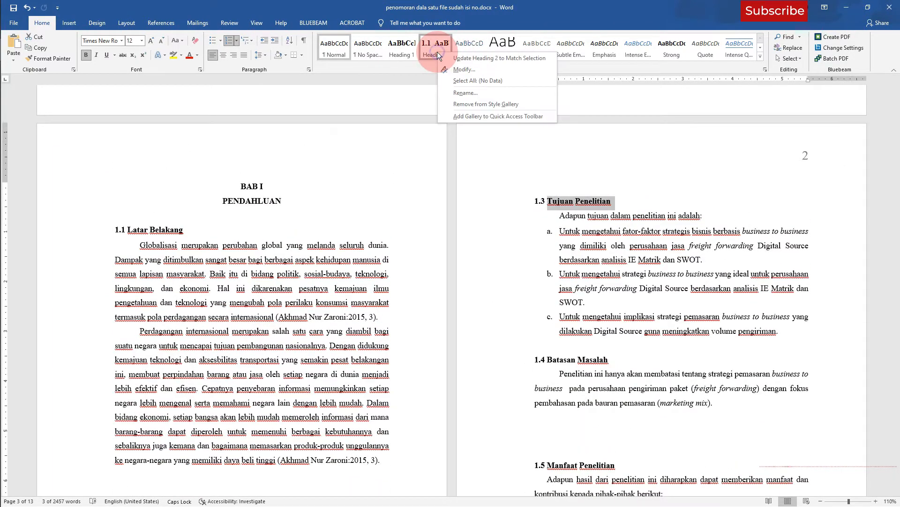
left_click(488, 58)
- Update the Heading 2 style to match the 1.4 Batasan Masalah subheading
scroll(577, 221, "down", 2)
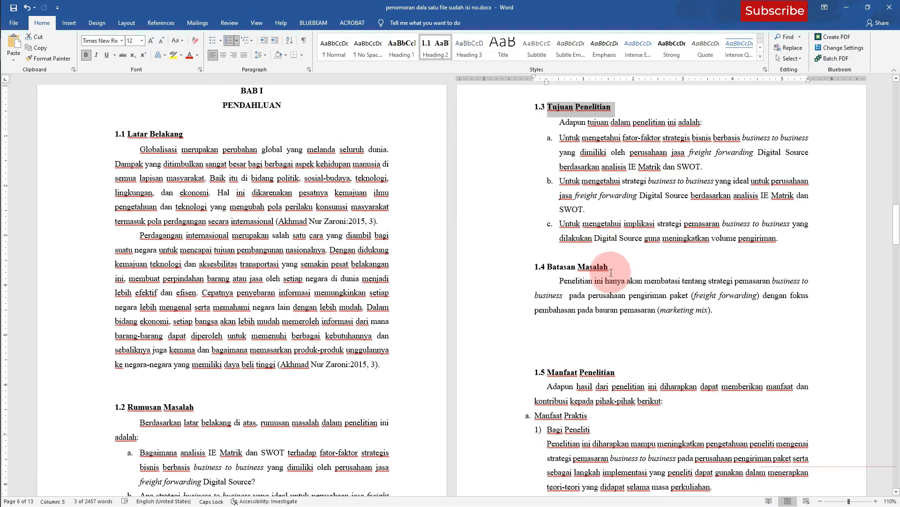
left_click_drag(610, 267, 540, 266)
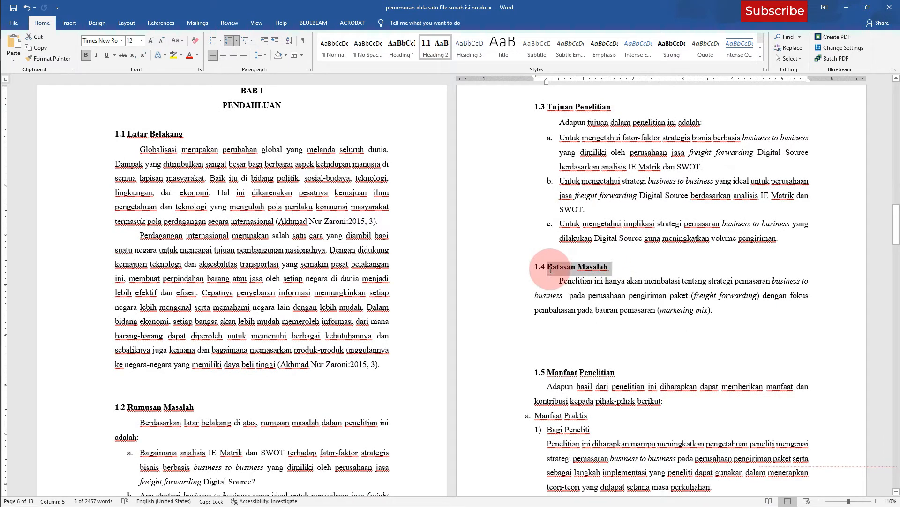
right_click(434, 49)
left_click(483, 57)
- Update the Heading 2 style to match the 1.5 Manfaat Penelitian subheading
scroll(520, 203, "down", 2)
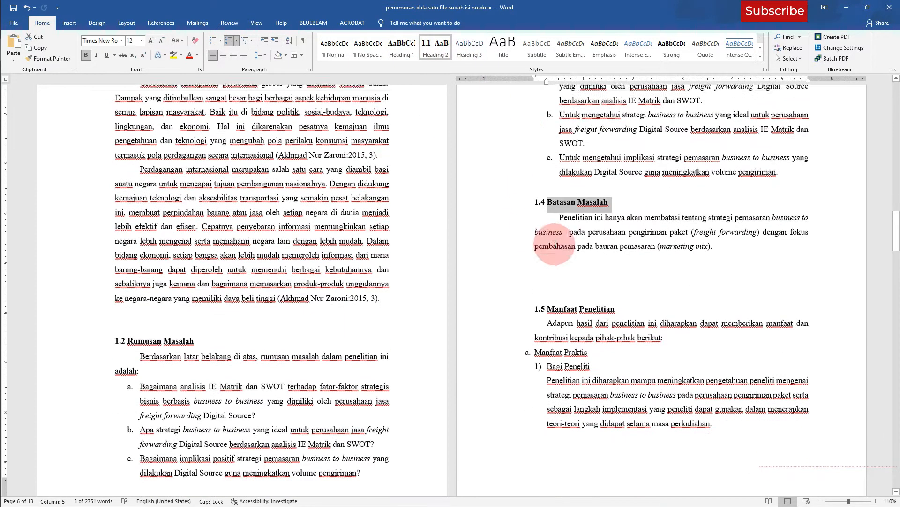
left_click_drag(616, 304, 546, 304)
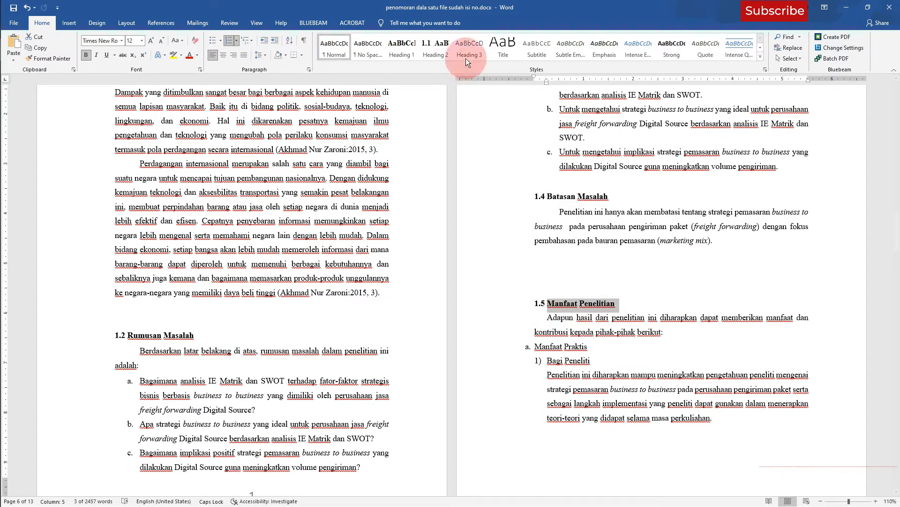
right_click(439, 47)
left_click(512, 261)
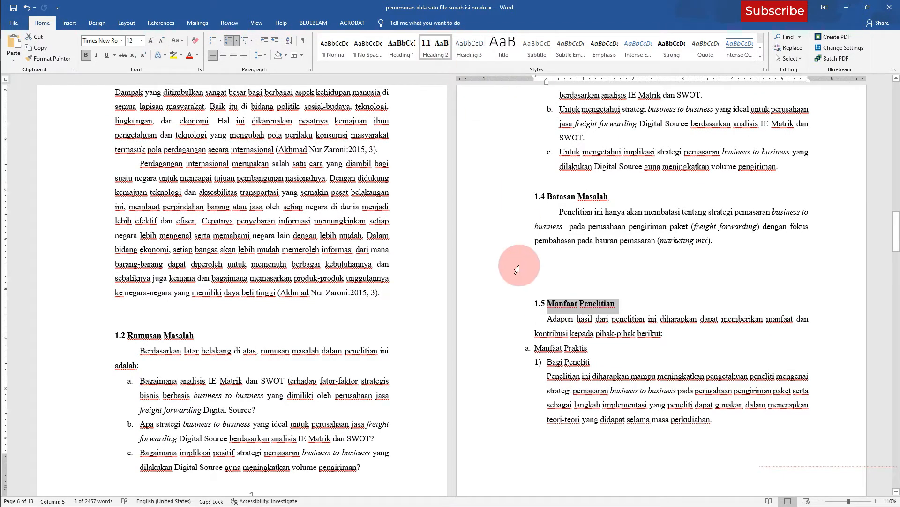
- Update the Heading 1 style to match the two-line BAB II KAJIAN PUSTAKA chapter title
scroll(385, 168, "down", 8)
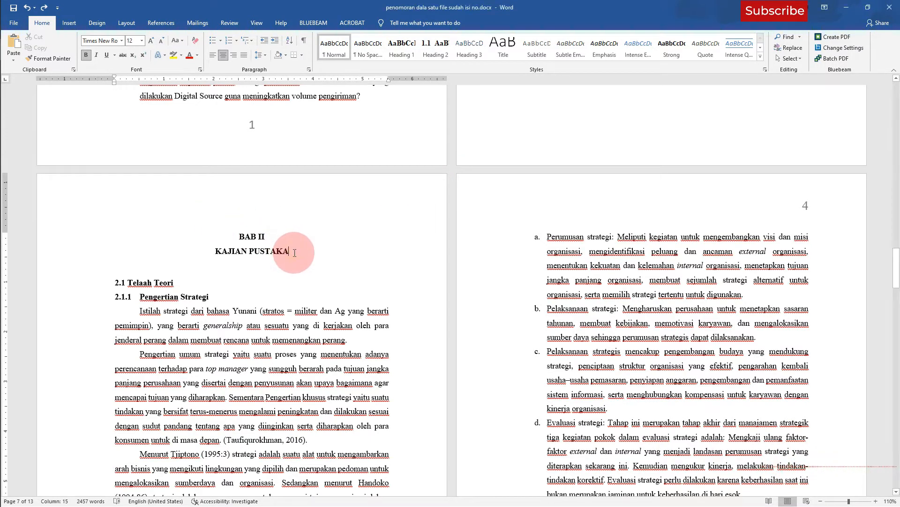
left_click_drag(295, 253, 239, 237)
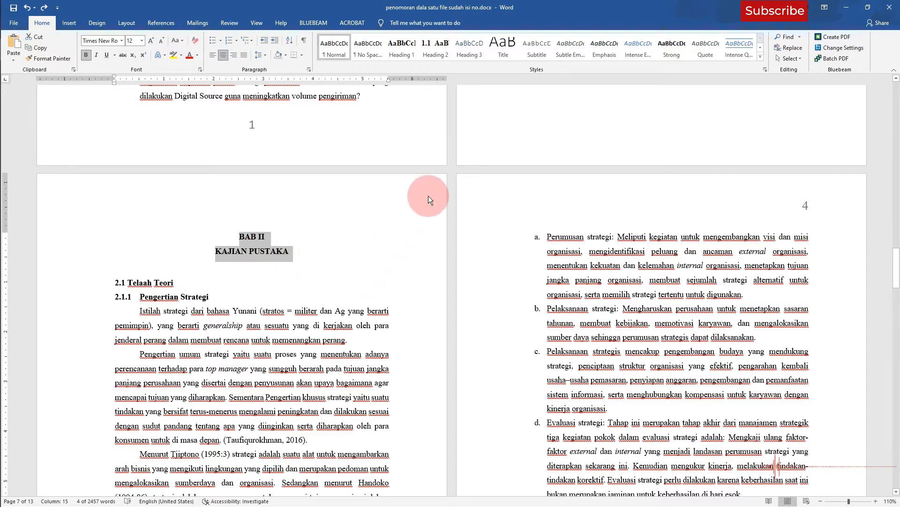
right_click(402, 53)
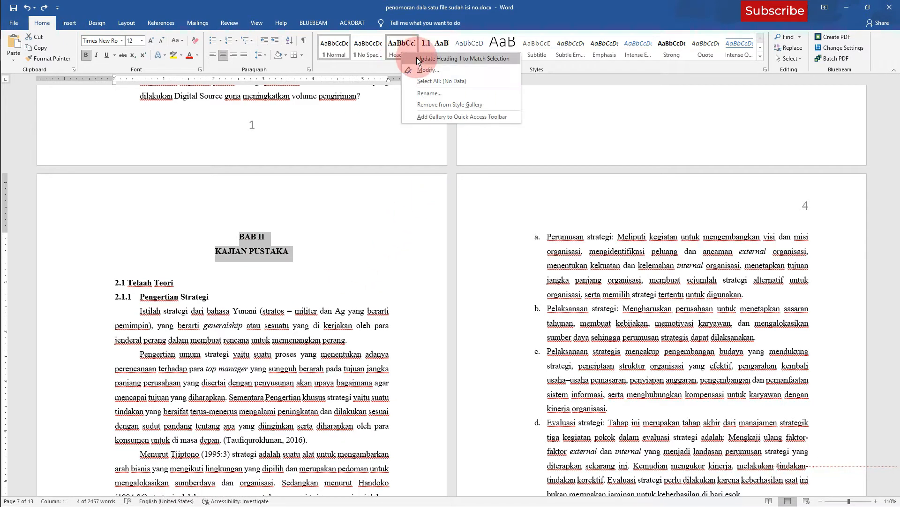
left_click(417, 58)
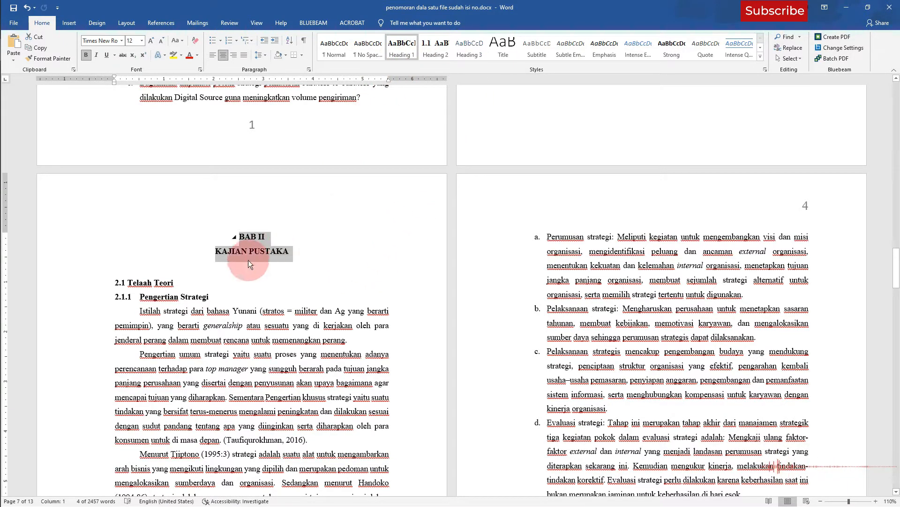
- Try updating the Heading 2 style to match the 2.1 Telaah Teori subheading, and undo the update
left_click(176, 283)
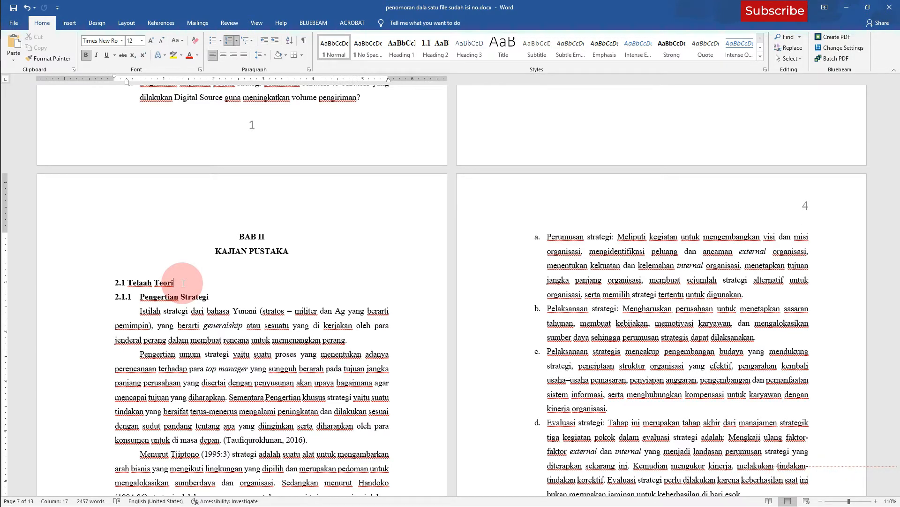
left_click_drag(183, 282, 128, 283)
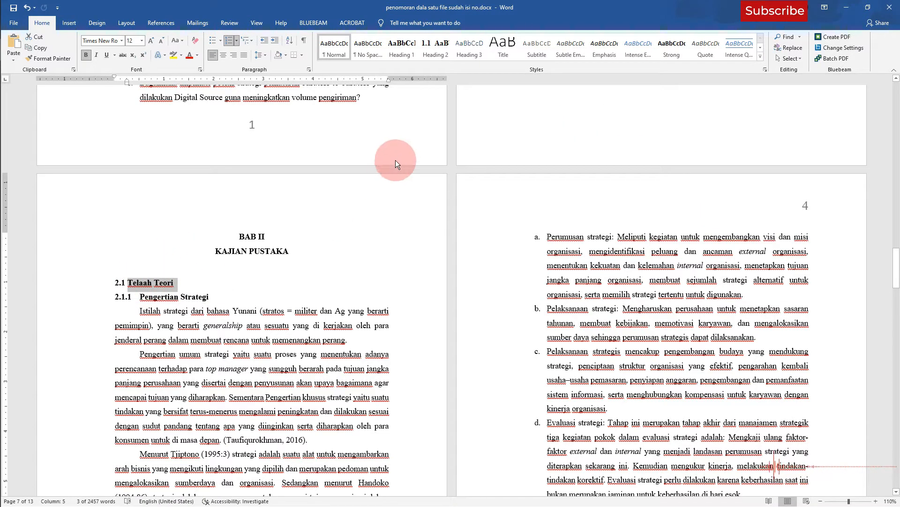
right_click(440, 57)
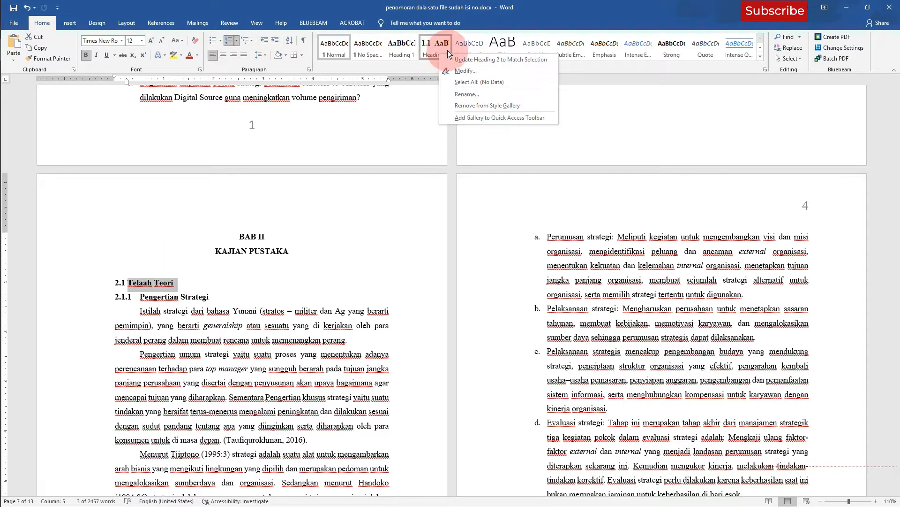
left_click(454, 60)
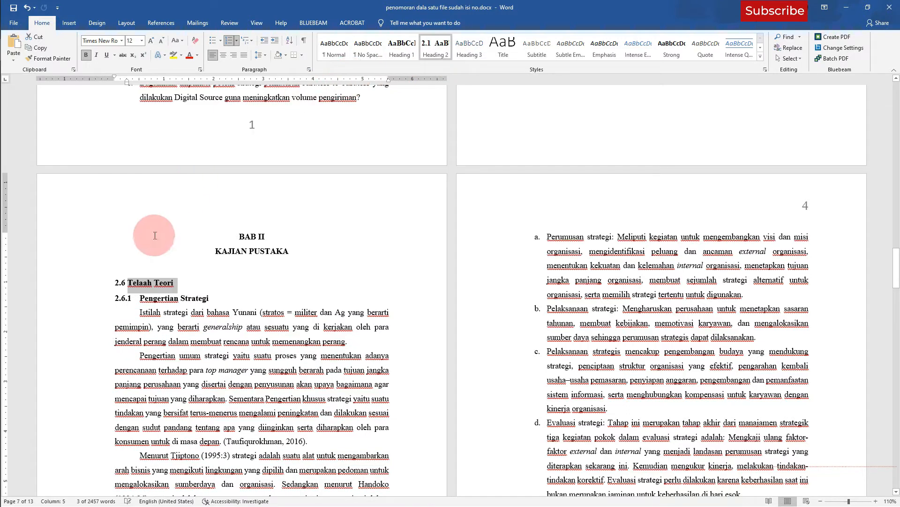
left_click(136, 282)
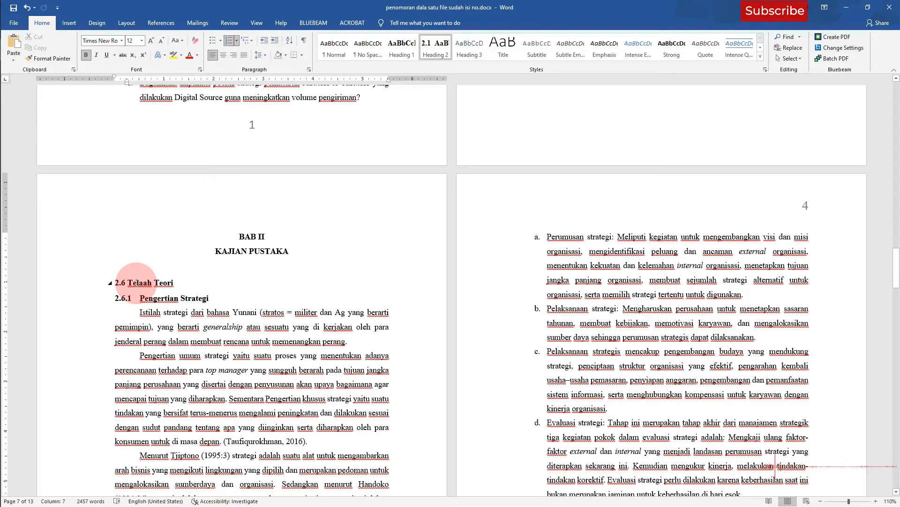
key("ctrl+z")
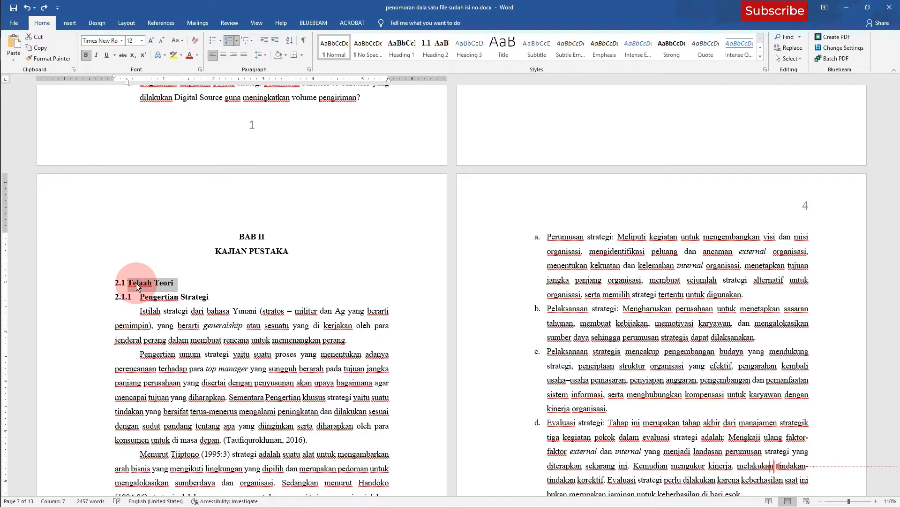
- Create a new style named Sub bab 2 from the 2.1 Telaah Teori subheading and open its full settings
left_click(197, 283)
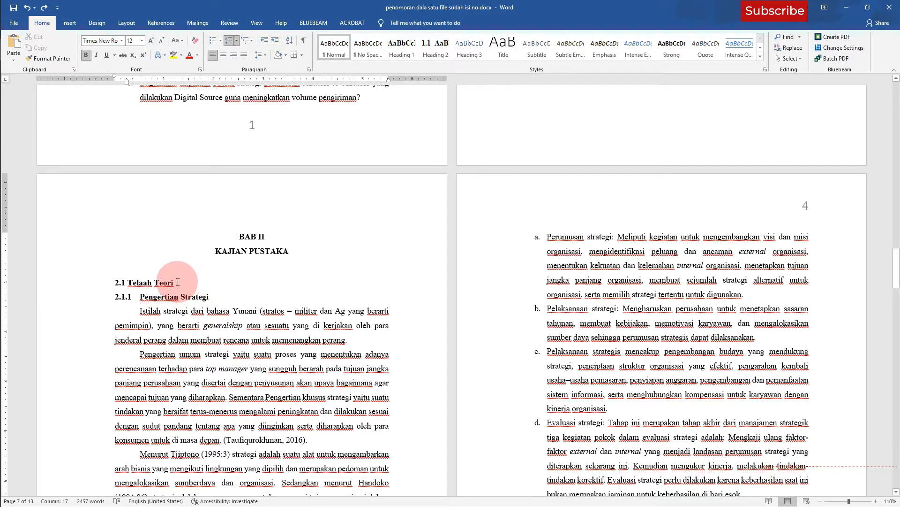
left_click_drag(176, 283, 127, 283)
left_click(177, 283)
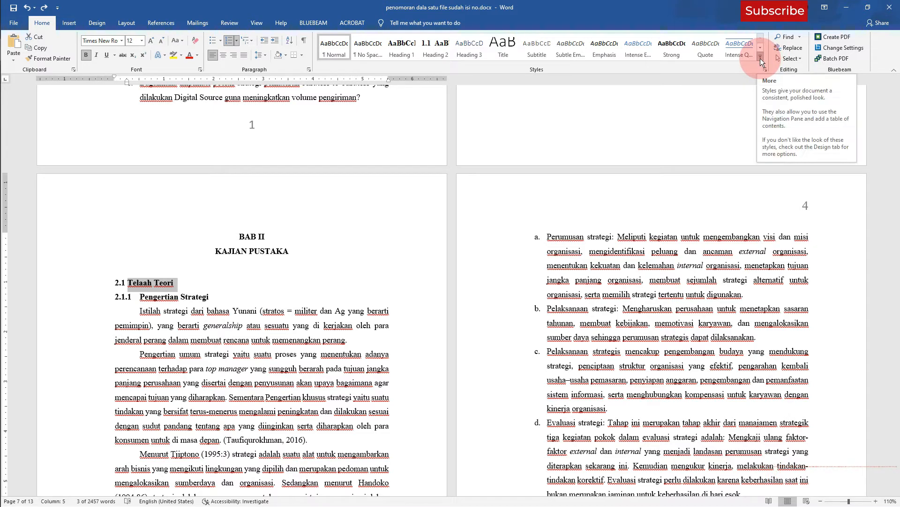
left_click(760, 58)
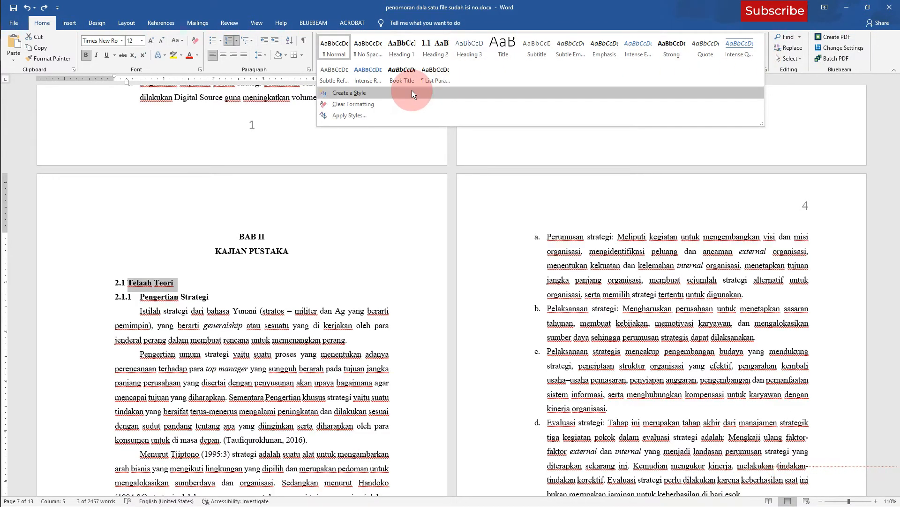
left_click(412, 92)
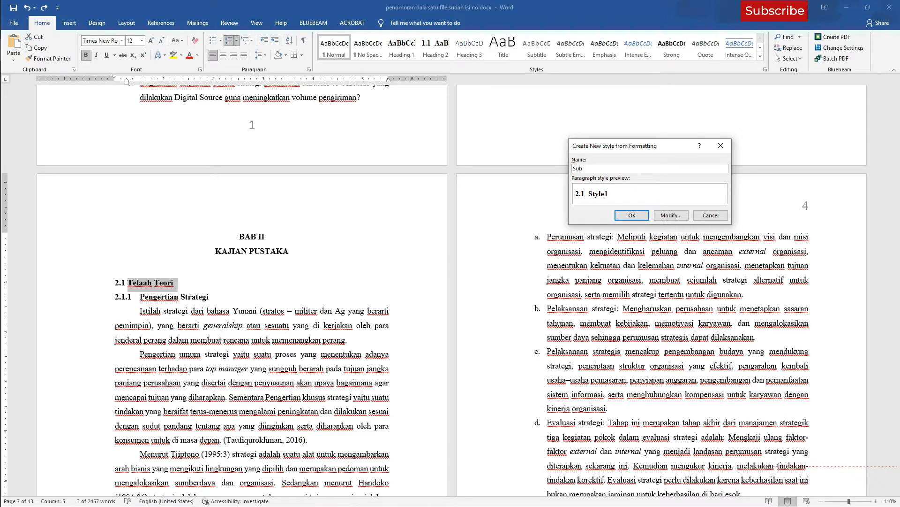
type("2")
left_click(671, 215)
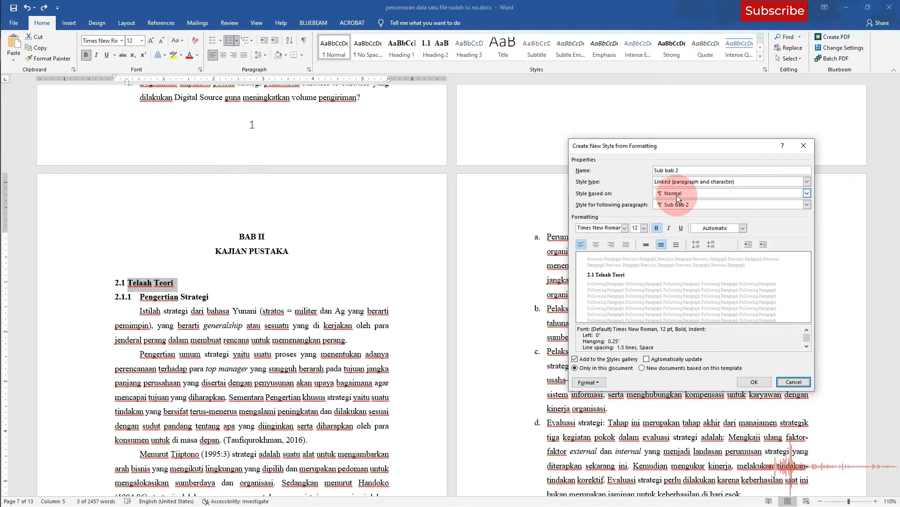
- Base the Sub bab 2 style on Heading 2 and set its following paragraph style to Heading 2
left_click(678, 198)
left_click(682, 220)
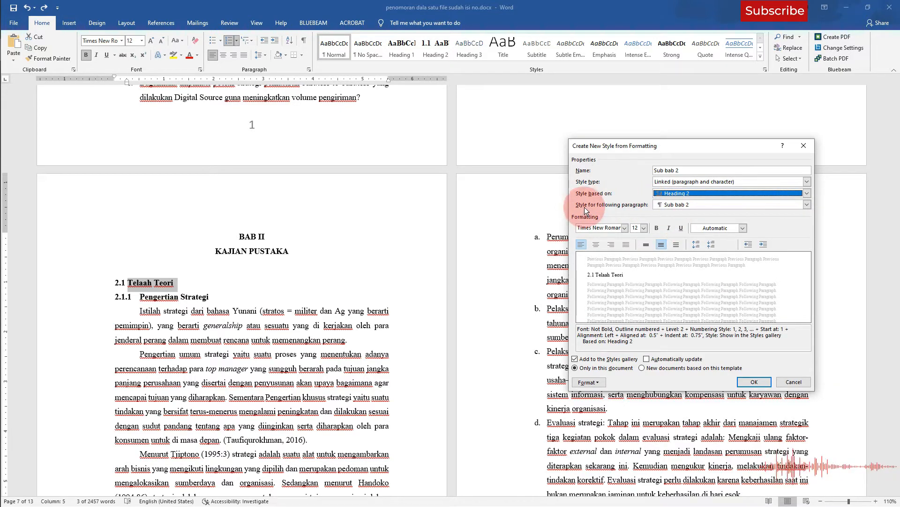
left_click(671, 206)
left_click(690, 236)
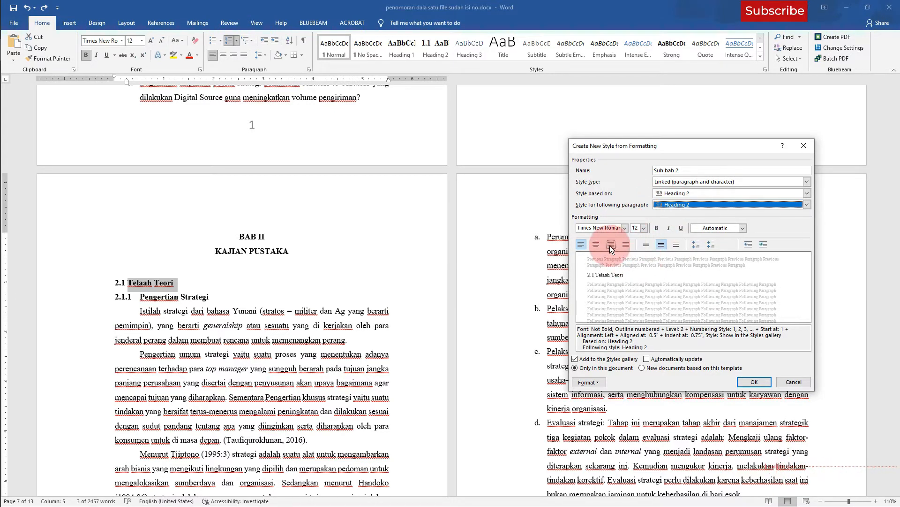
- Make the Sub bab 2 style bold with Automatic font color and save it
left_click(658, 228)
left_click(718, 233)
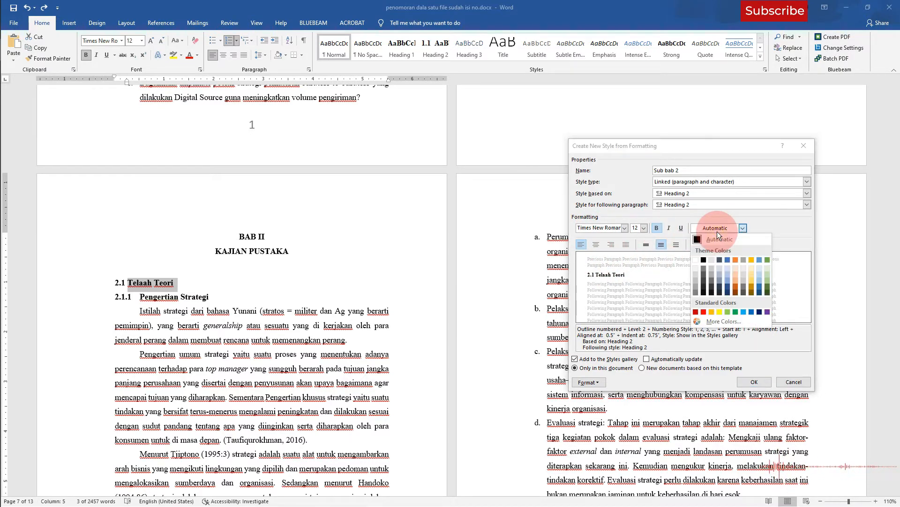
left_click(720, 238)
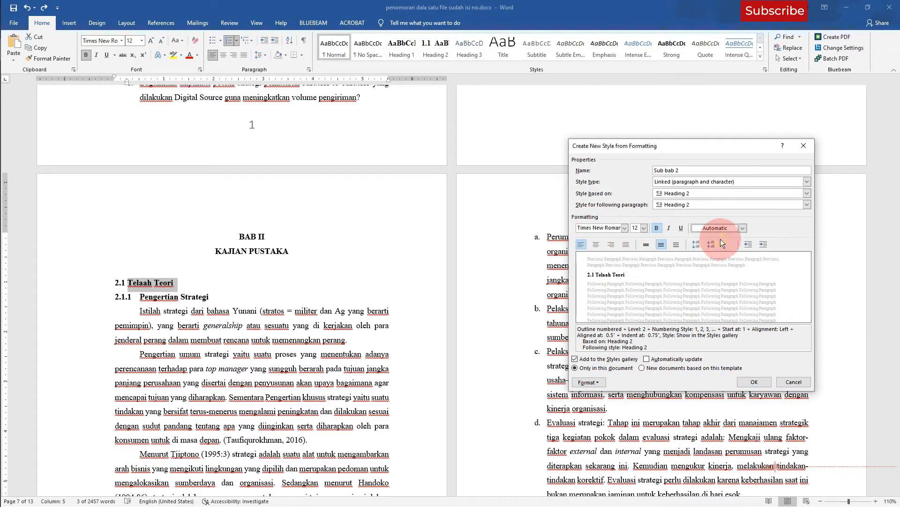
left_click(754, 381)
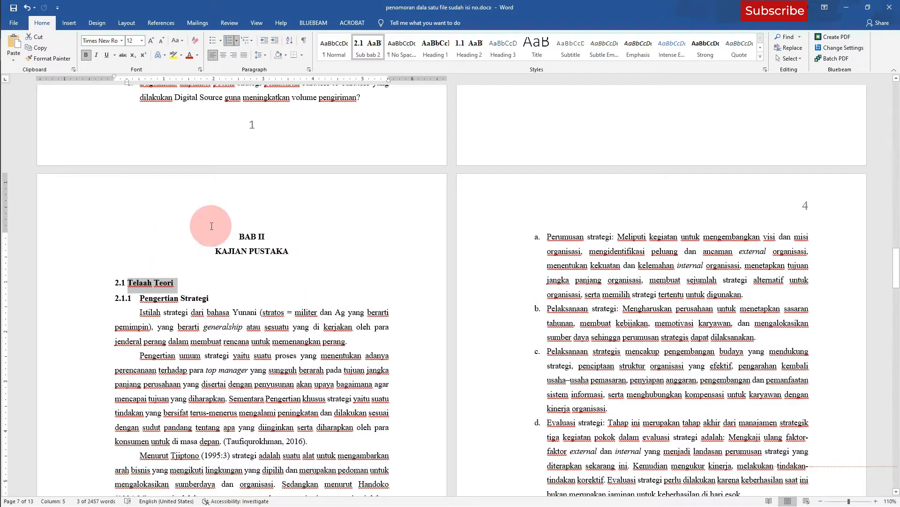
- Update the Heading 1 style to match the two-line BAB III METODE PENELITIAN chapter title
scroll(211, 226, "down", 8)
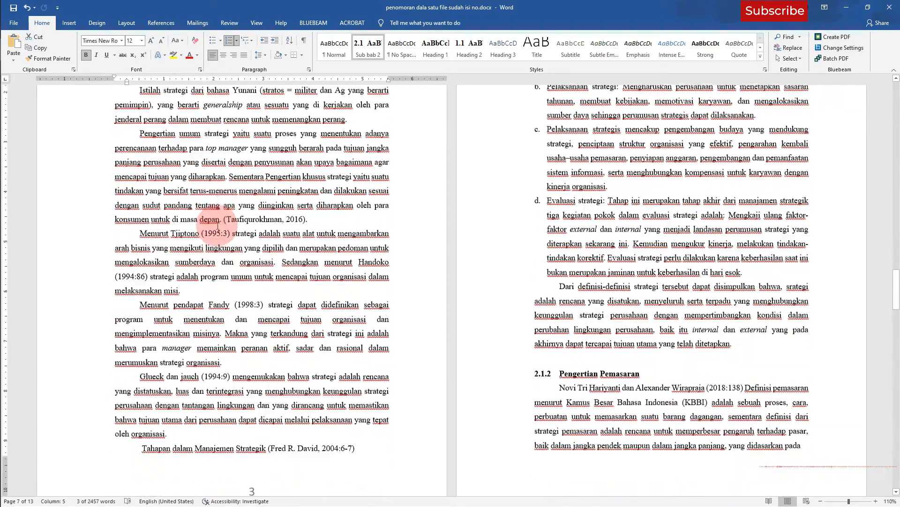
scroll(218, 226, "down", 5)
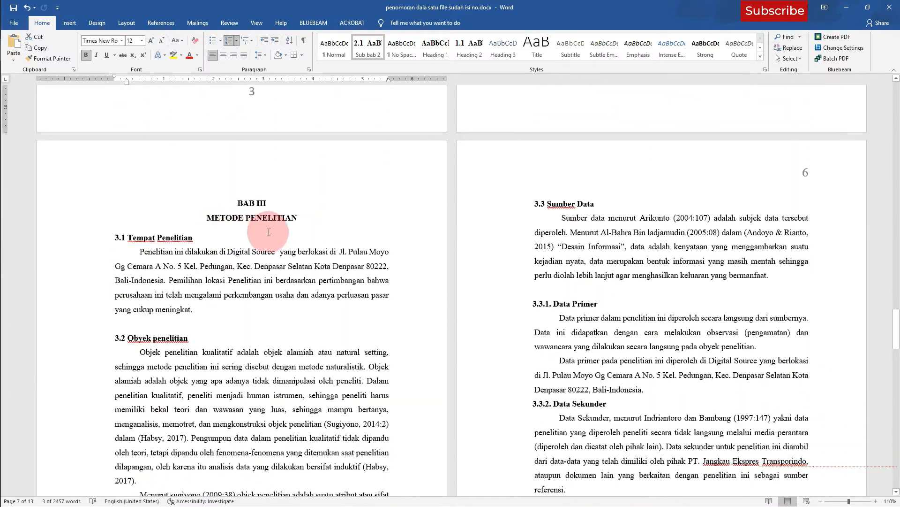
left_click(286, 218)
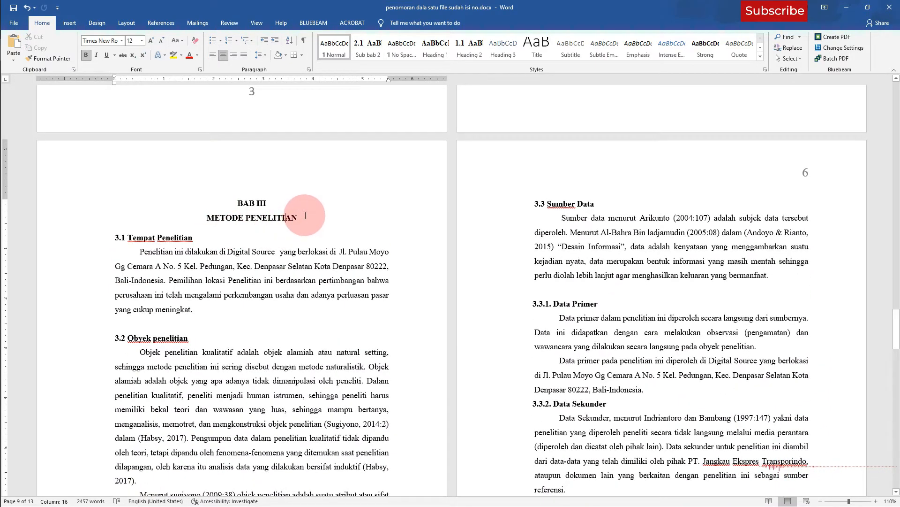
left_click_drag(303, 219, 245, 207)
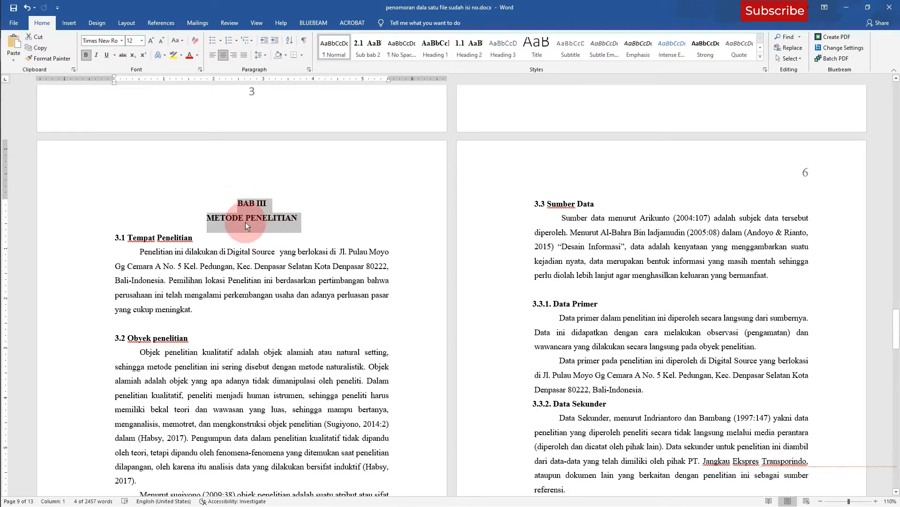
right_click(435, 50)
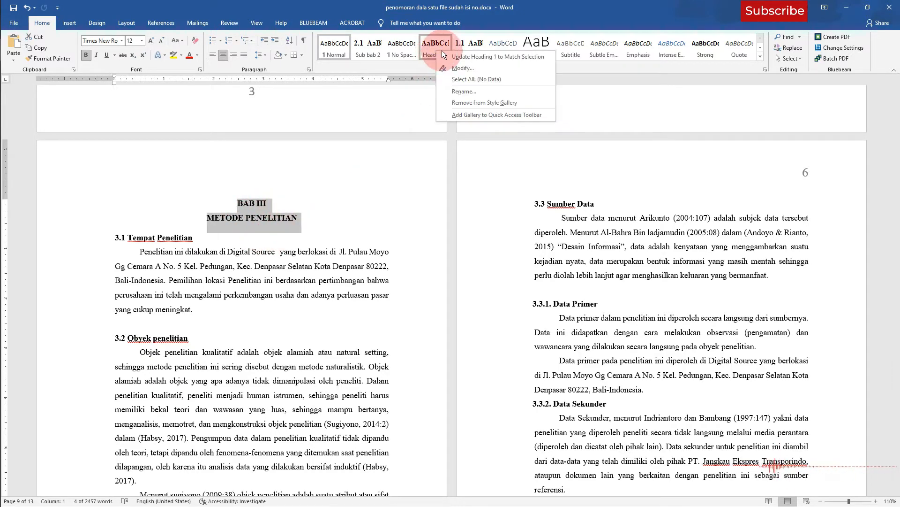
left_click(452, 56)
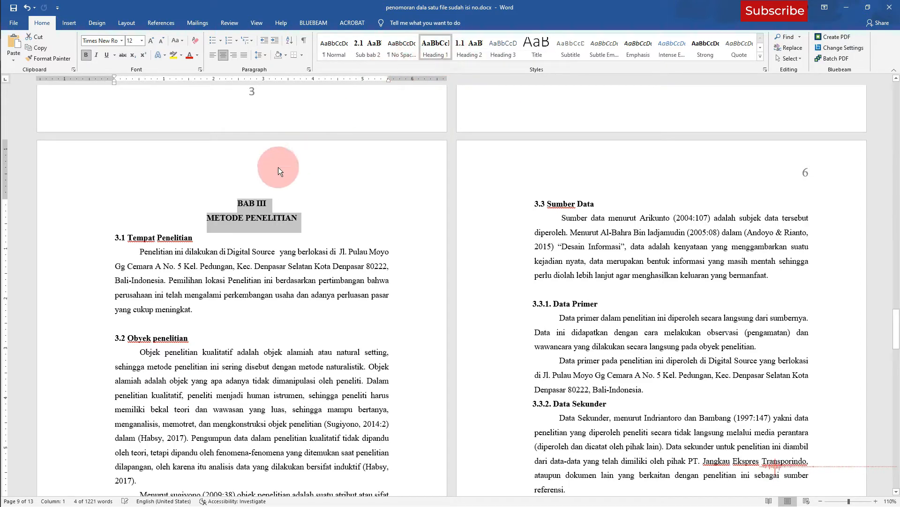
- Create a new style named Sub bab 3 from the 3.1 Tempat Penelitian subheading and open its full settings
left_click(200, 238)
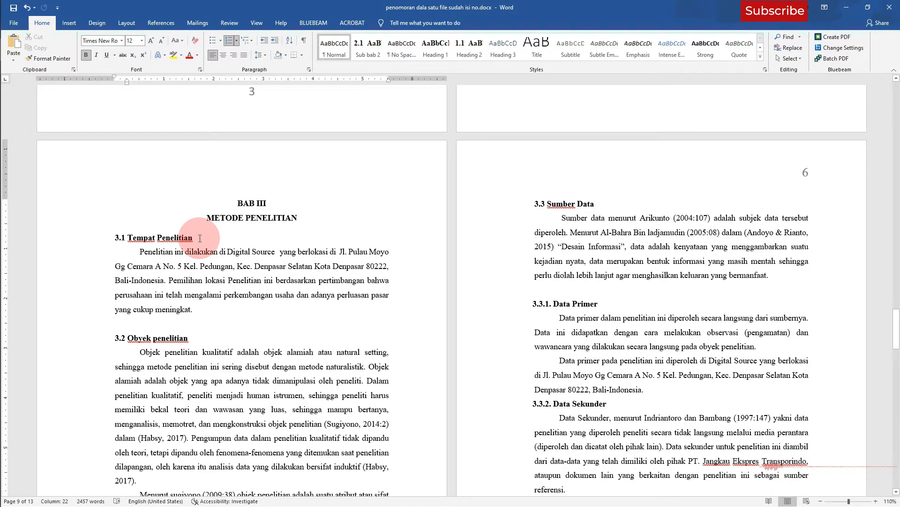
left_click_drag(200, 238, 125, 238)
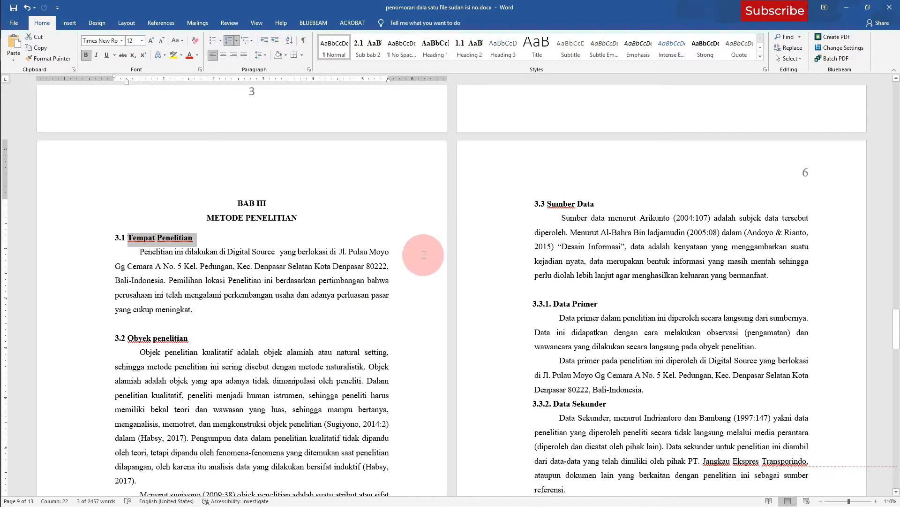
left_click(761, 57)
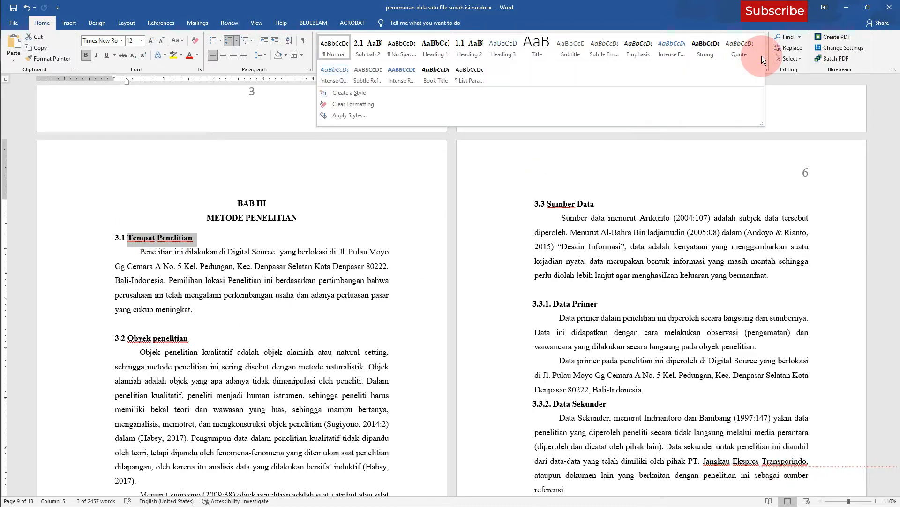
left_click(374, 91)
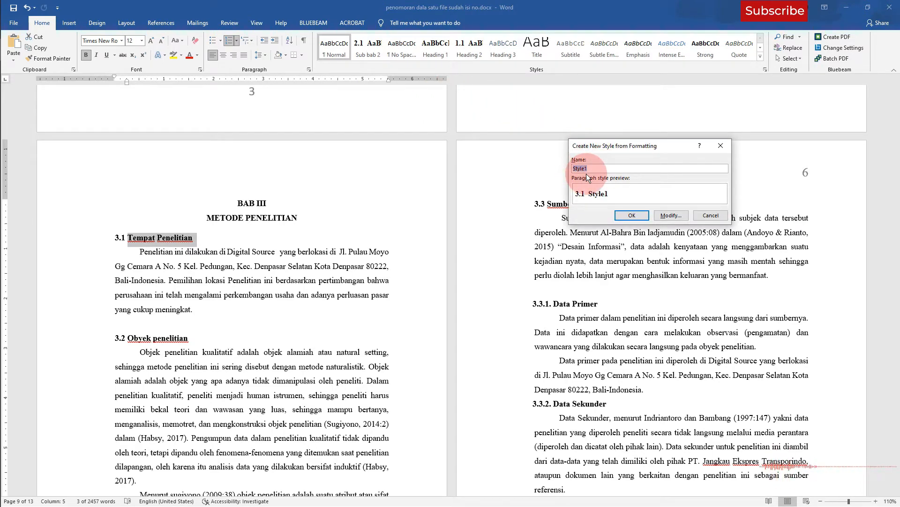
left_click(677, 215)
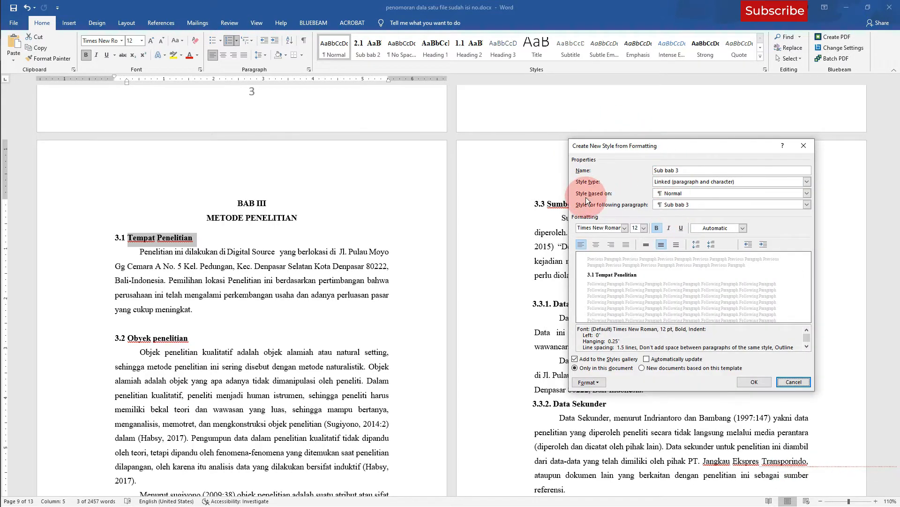
- Base the Sub bab 3 style on Heading 3 and set its following paragraph style to Heading 3
left_click(684, 193)
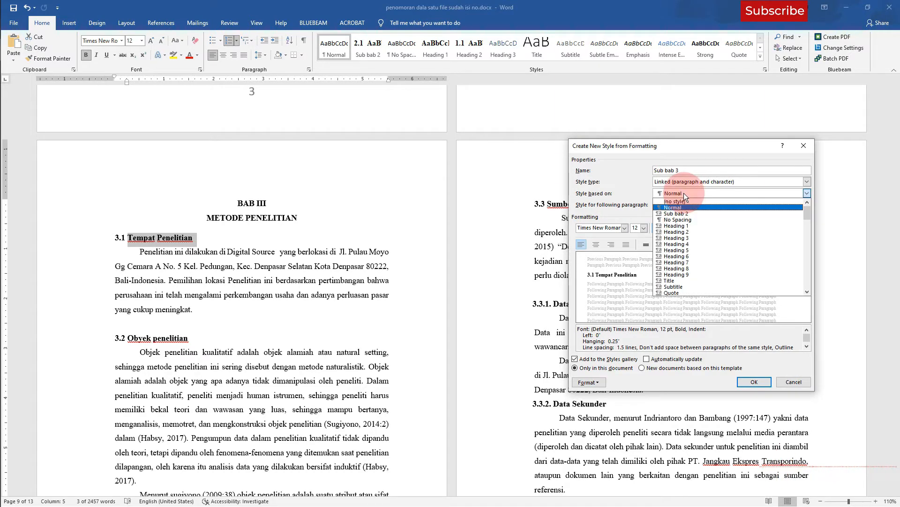
left_click(690, 237)
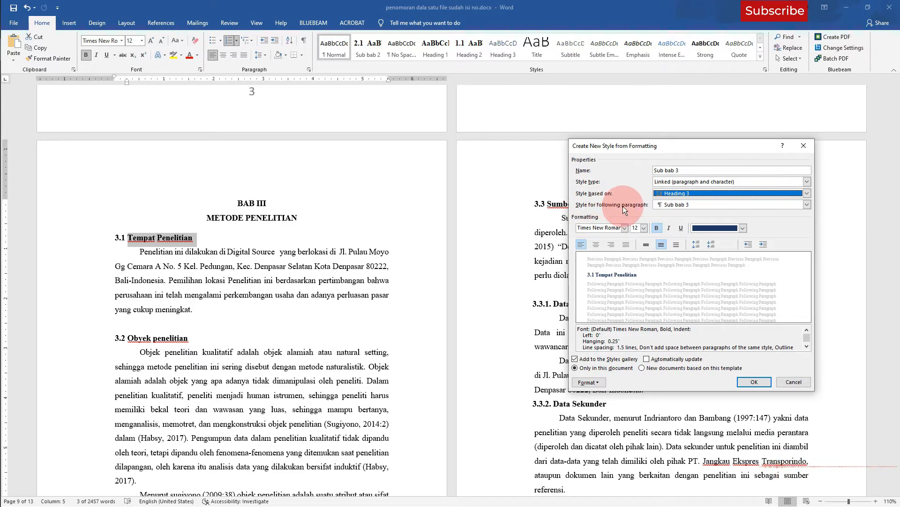
left_click(677, 204)
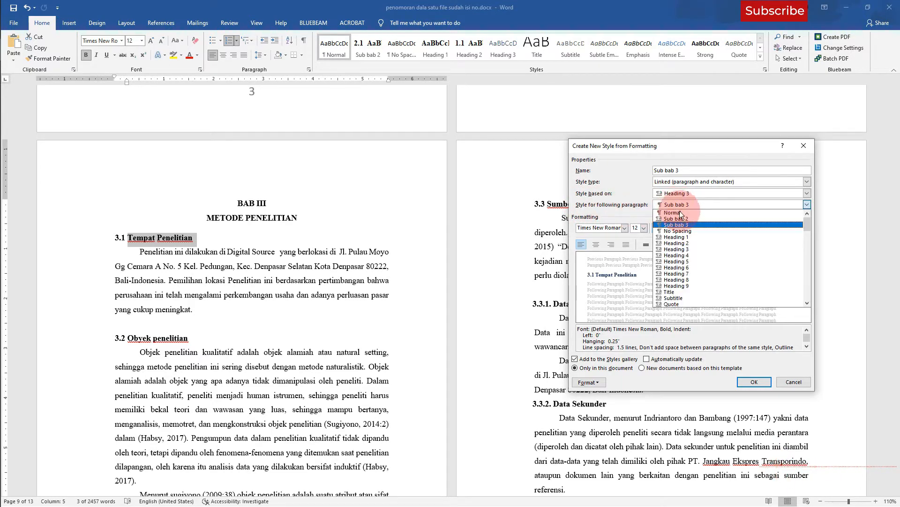
left_click(685, 249)
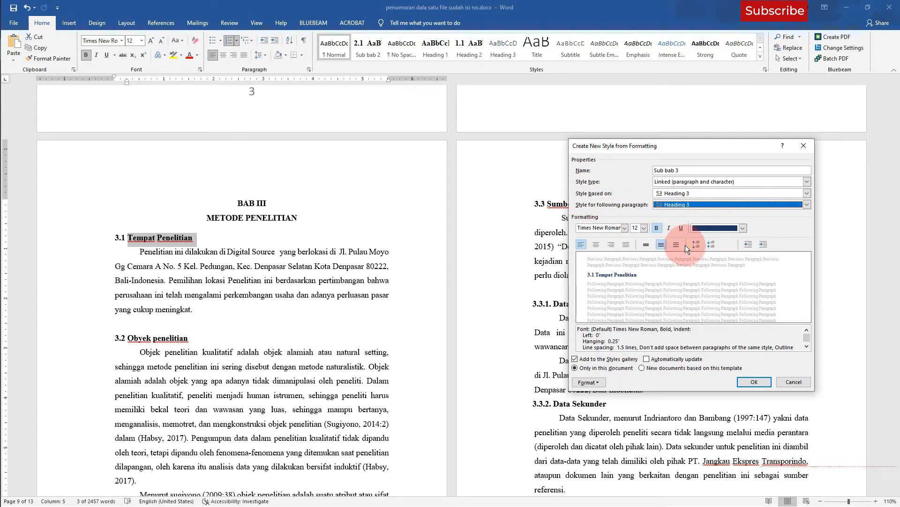
- Set the Sub bab 3 style's font color to Automatic and save the style
left_click(730, 228)
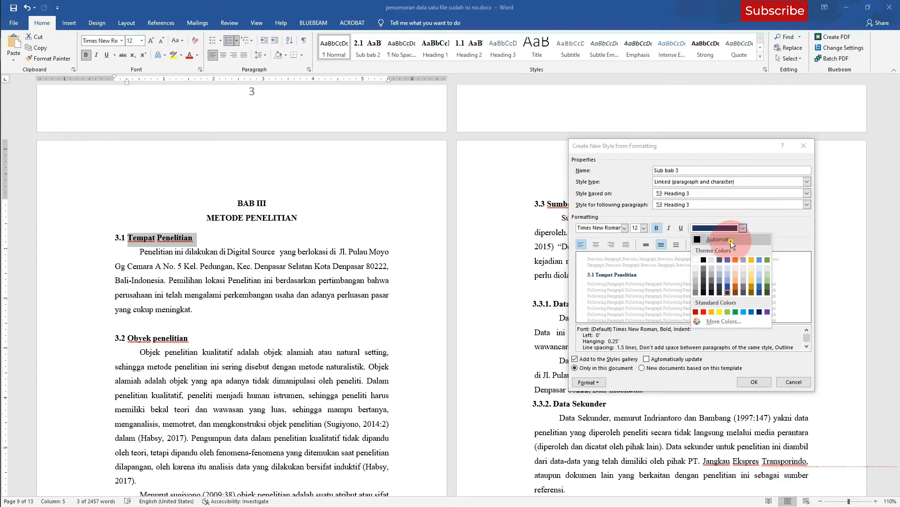
left_click(731, 239)
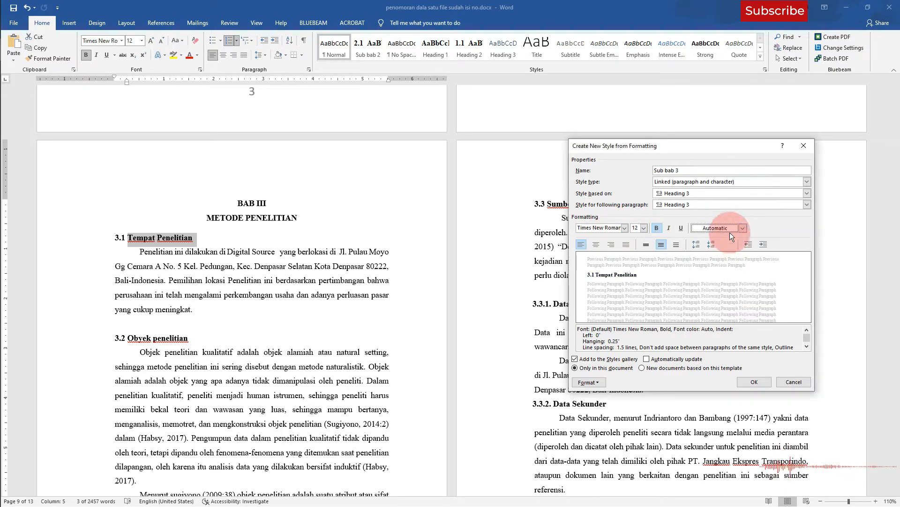
left_click(754, 382)
left_click(197, 237)
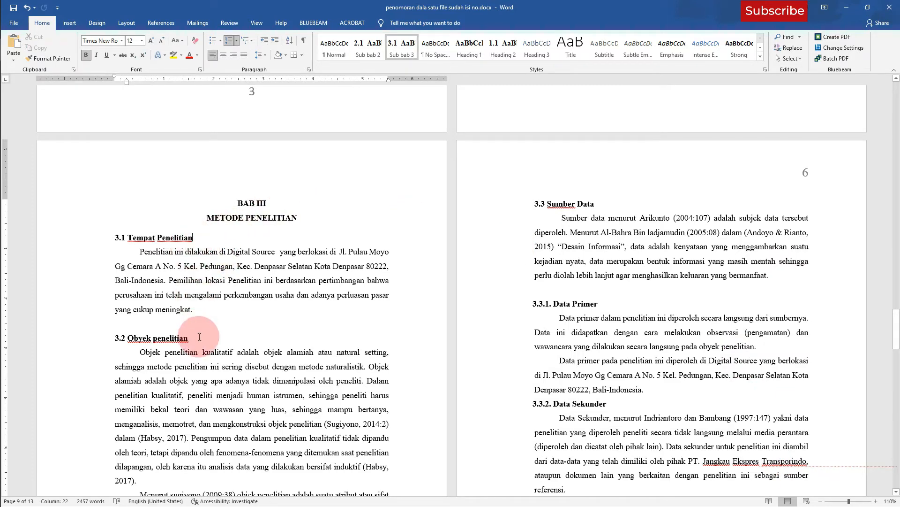
- Update the Sub bab 3 style to match the 3.2 Obyek penelitian subheading
left_click_drag(191, 338, 127, 338)
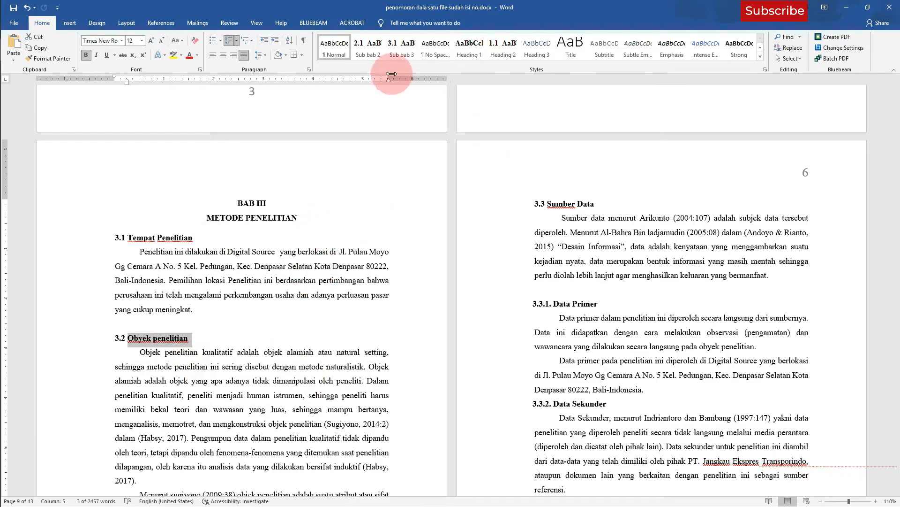
right_click(395, 48)
left_click(407, 53)
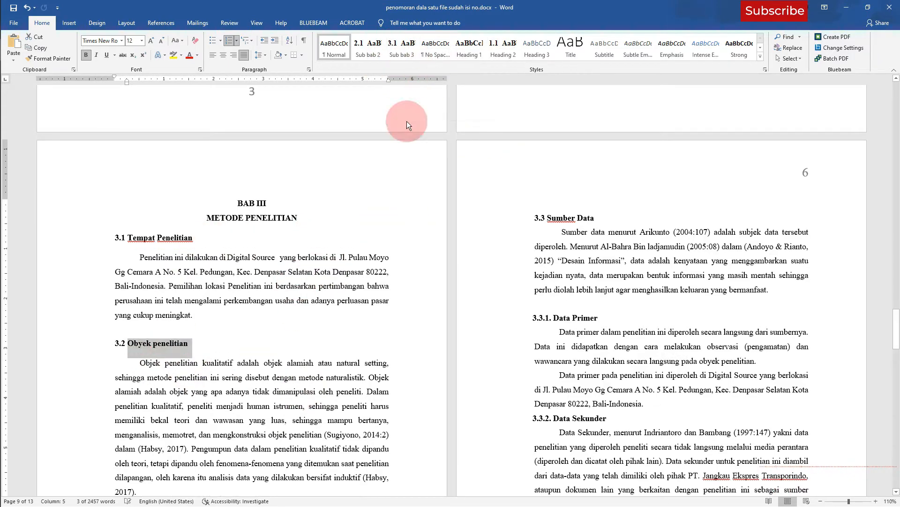
- Update the Sub bab 3 style to match the 3.3 Sumber Data subheading
scroll(279, 249, "down", 5)
scroll(279, 249, "up", 3)
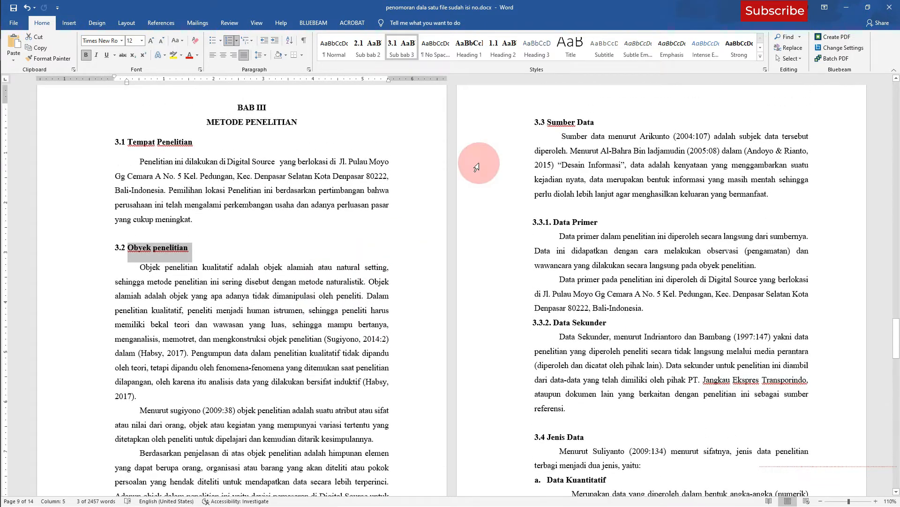
left_click_drag(579, 125, 545, 121)
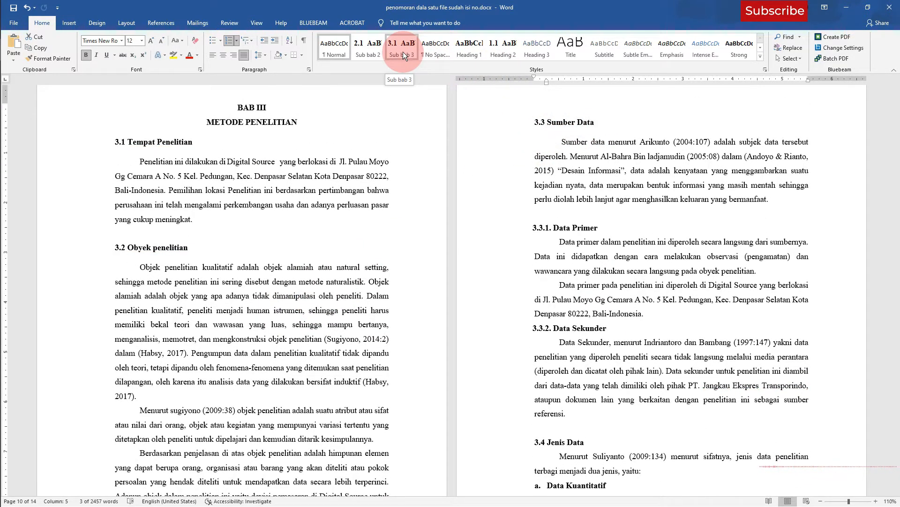
right_click(404, 52)
left_click(413, 57)
- Update the Sub bab 3 style to match the 3.4 Jenis Data subheading
scroll(515, 165, "down", 2)
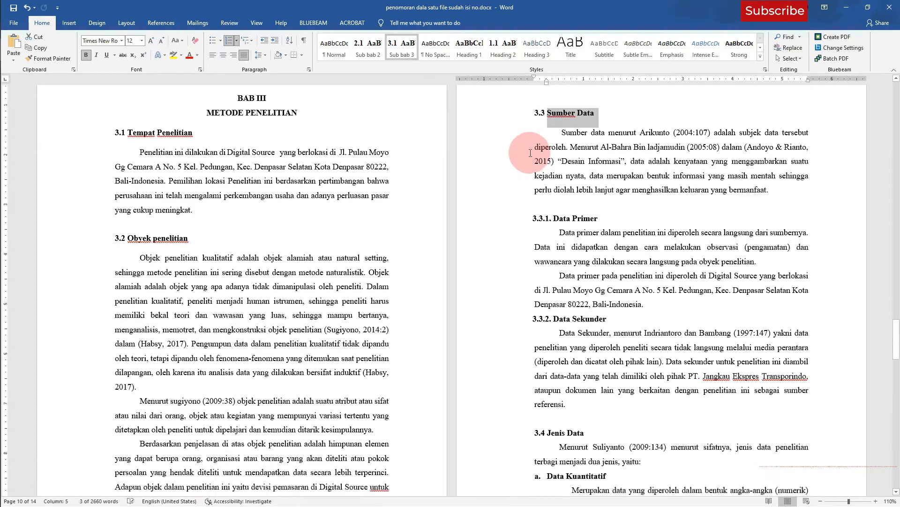
left_click(597, 249)
left_click(572, 371)
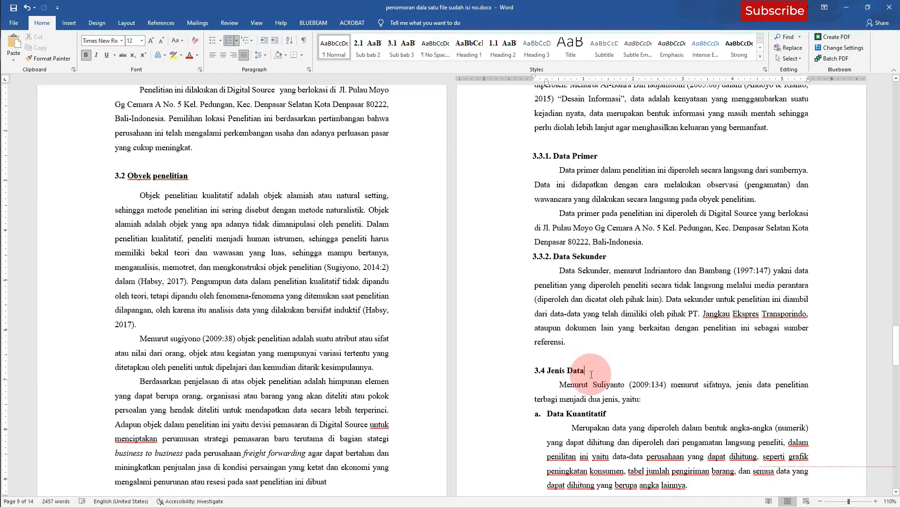
left_click_drag(572, 371, 547, 371)
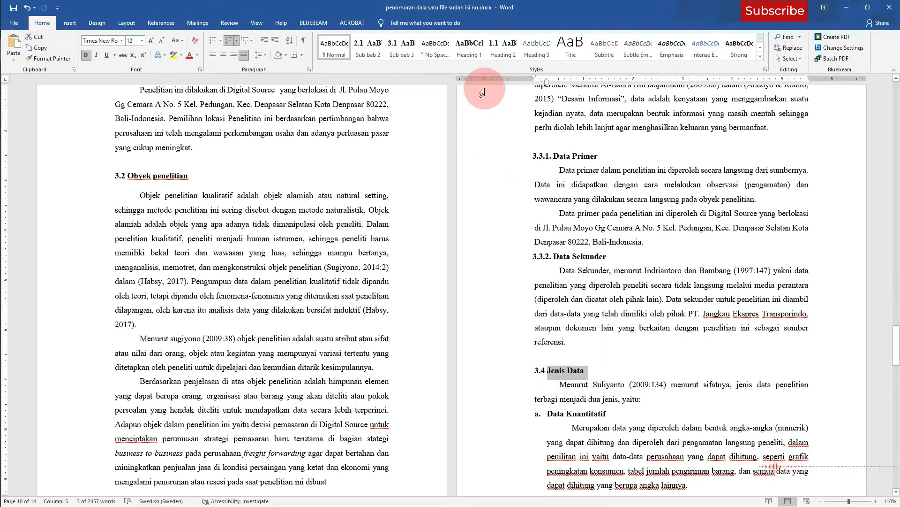
right_click(399, 50)
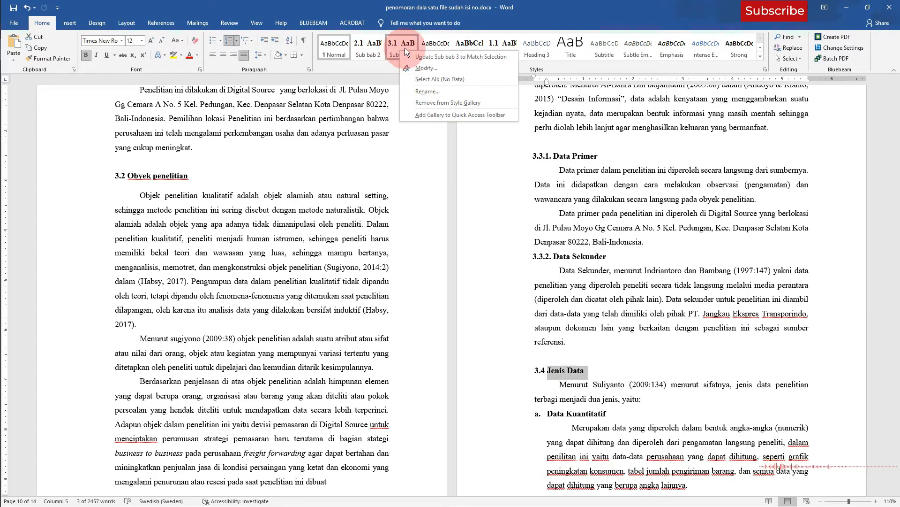
left_click(416, 57)
- Check which styles are applied to the BAB III chapter title and its subheadings 3.1, 3.2 and 3.3
scroll(212, 156, "up", 3)
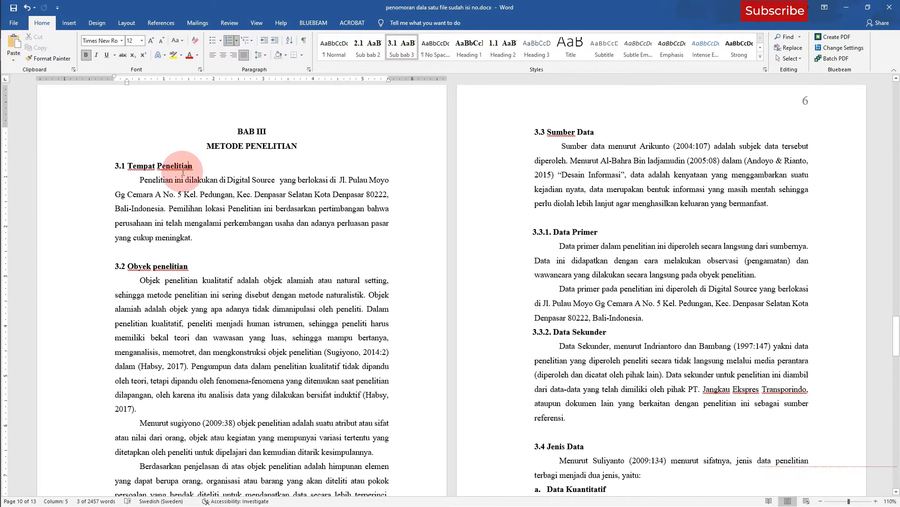
left_click(128, 166)
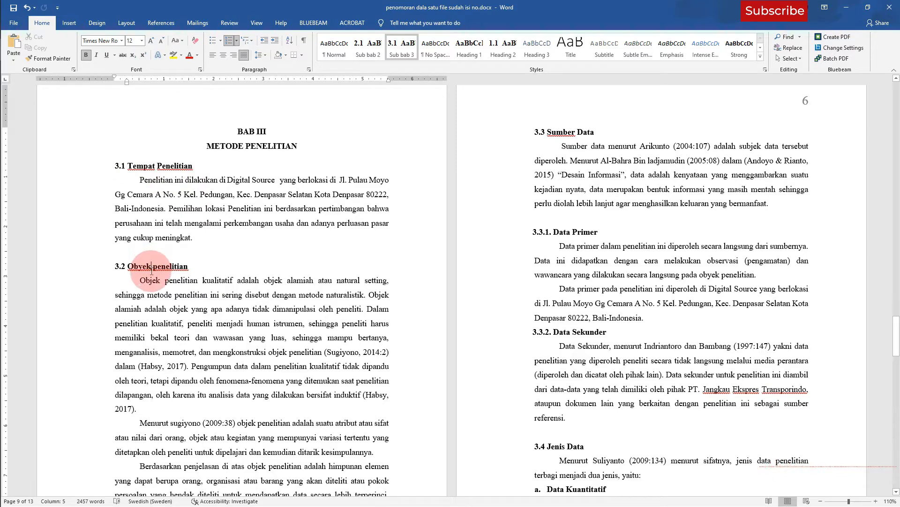
left_click(191, 266)
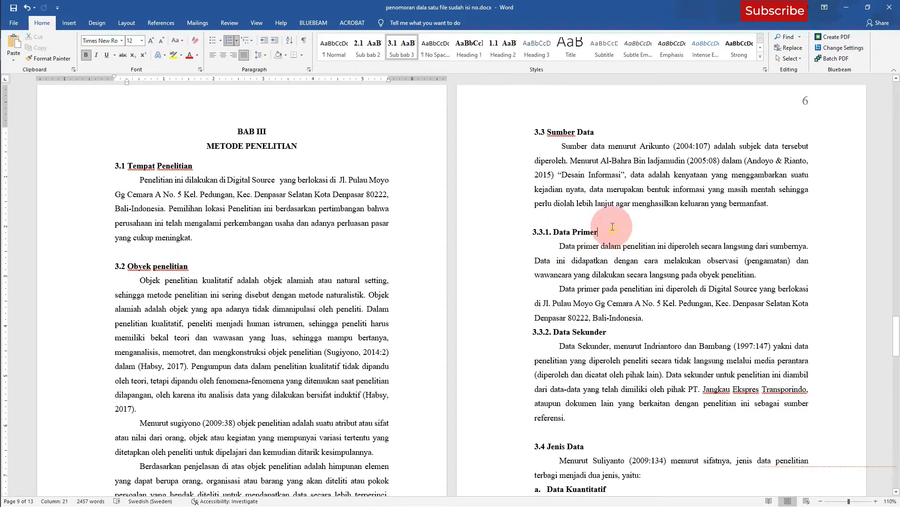
left_click(594, 132)
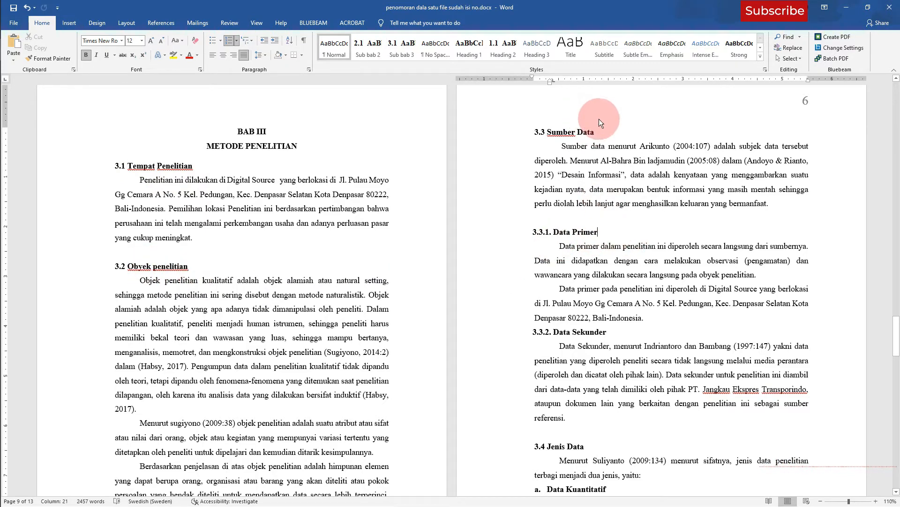
left_click(300, 146)
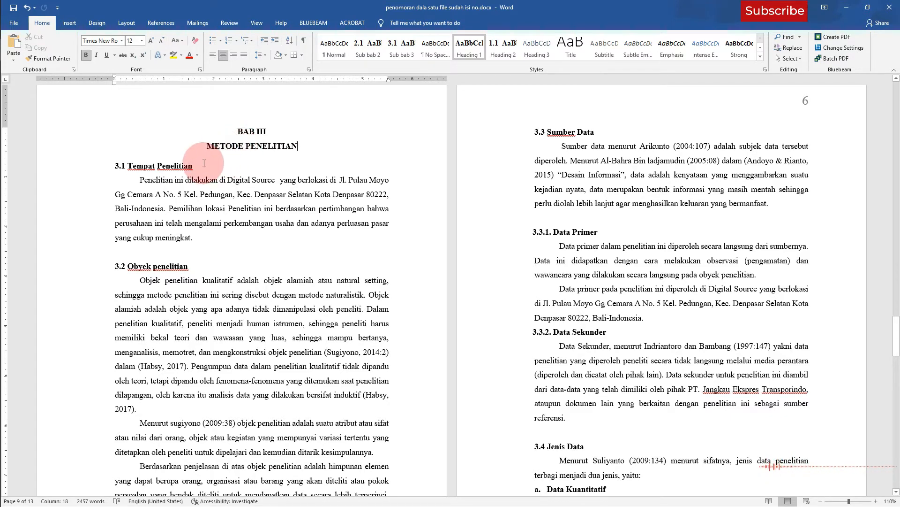
left_click(173, 167)
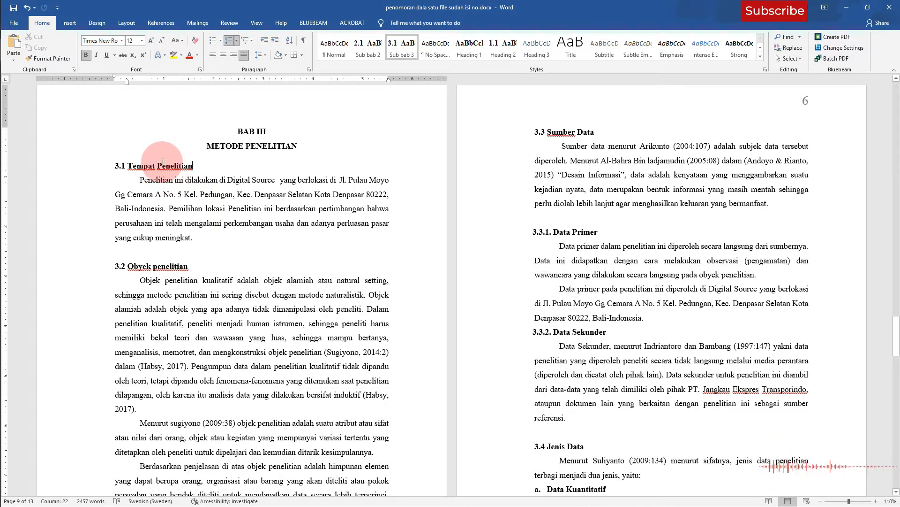
- Update the Sub bab 3 style to match the 3.1 Tempat Penelitian subheading
left_click_drag(199, 166, 114, 166)
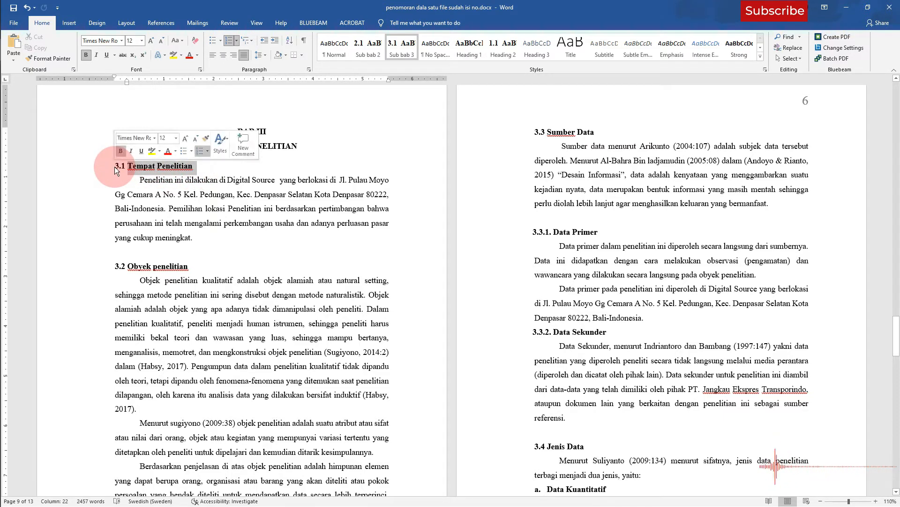
right_click(397, 50)
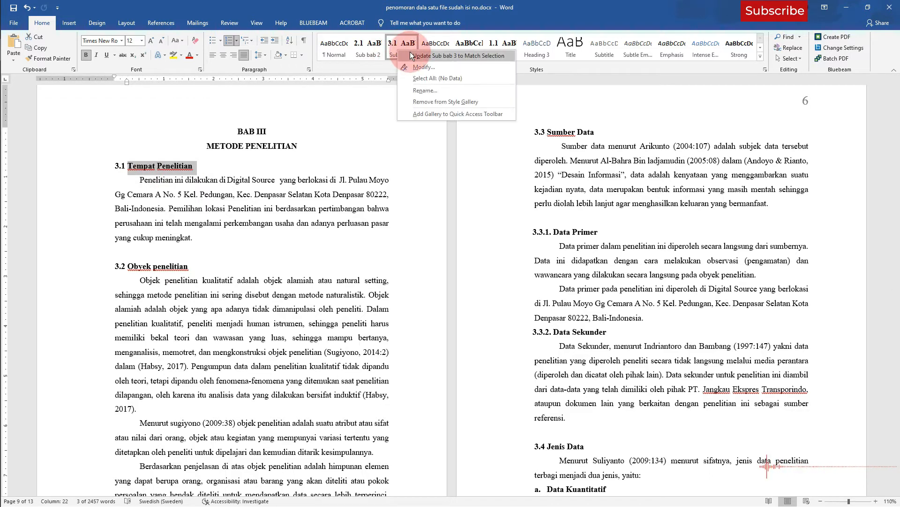
left_click(411, 53)
left_click(179, 194)
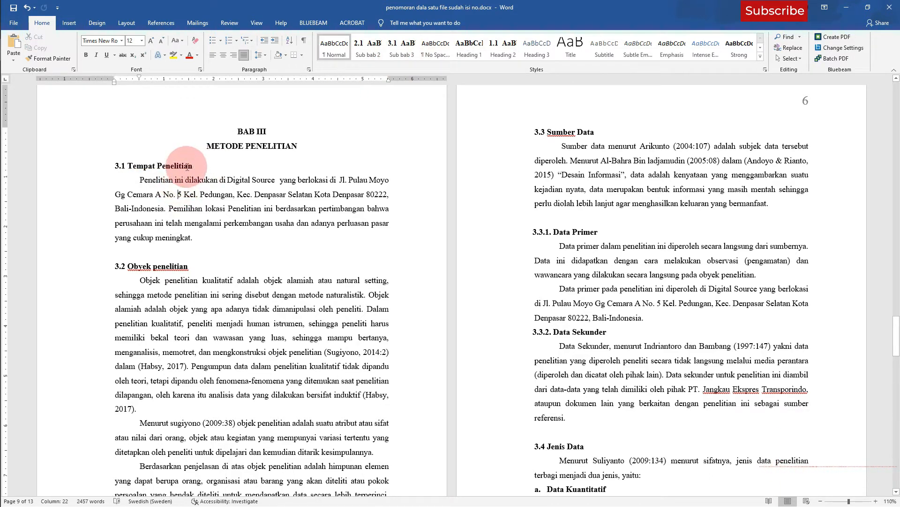
- Modify the Sub bab 3 style to be based on Heading 3 with an Automatic font color
left_click(202, 165)
left_click_drag(195, 165, 123, 166)
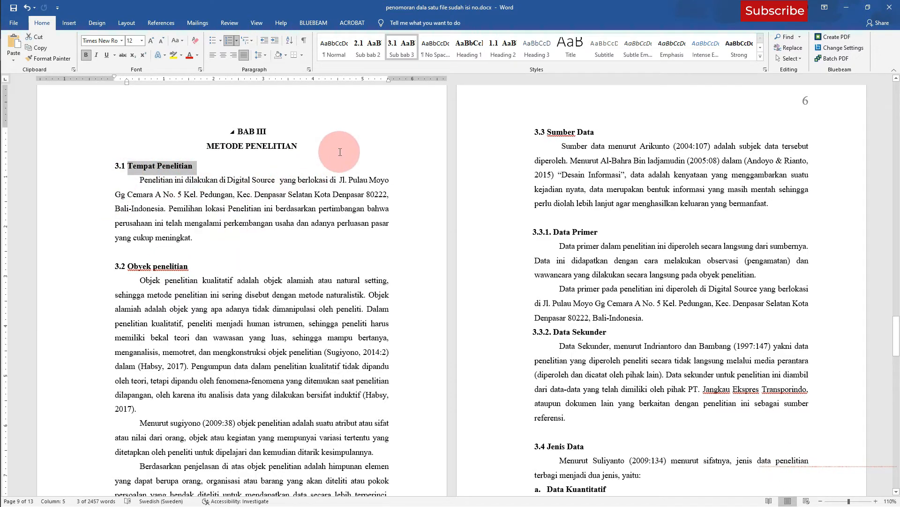
right_click(403, 44)
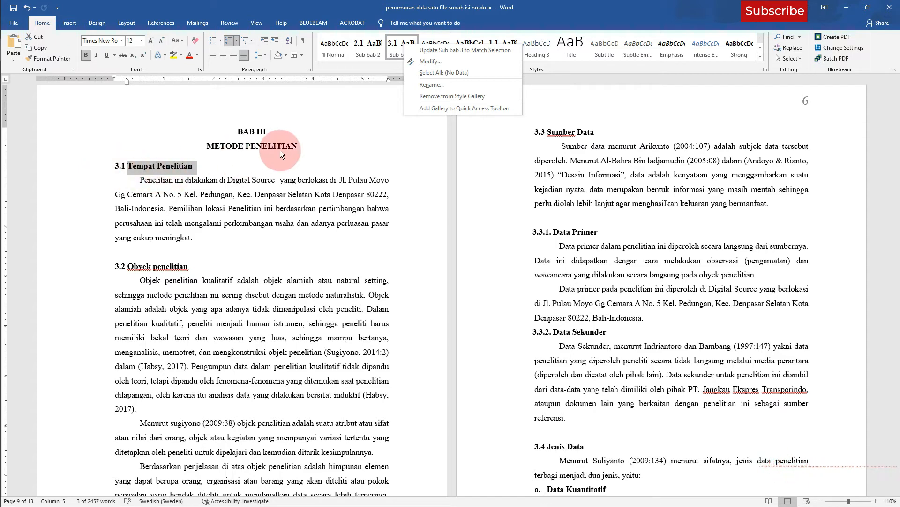
left_click(430, 63)
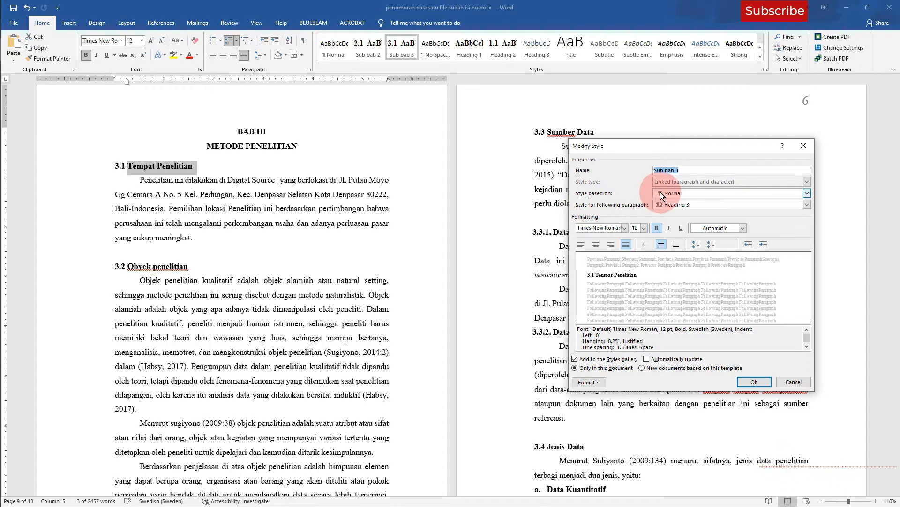
left_click(679, 192)
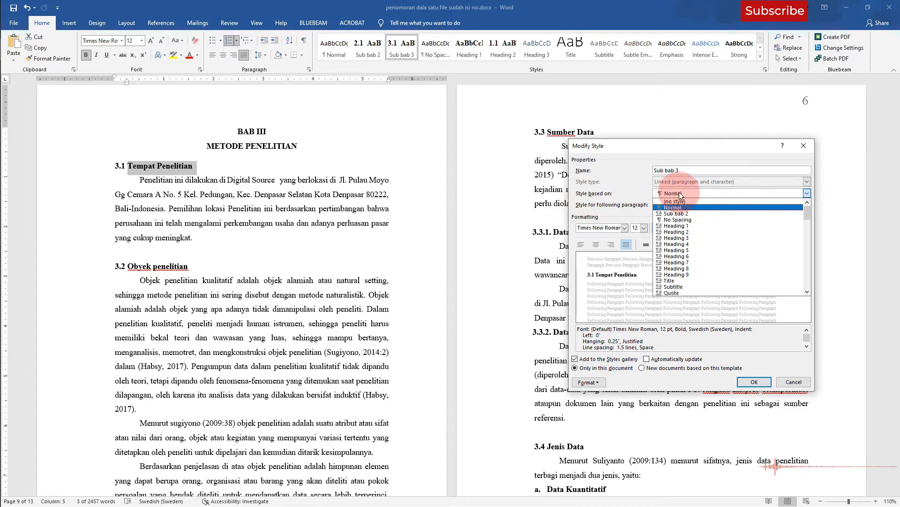
left_click(685, 237)
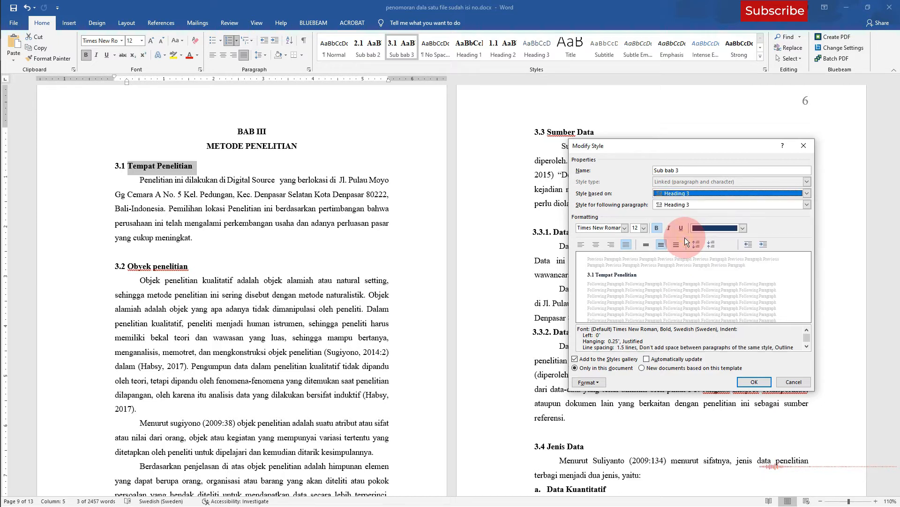
left_click(732, 227)
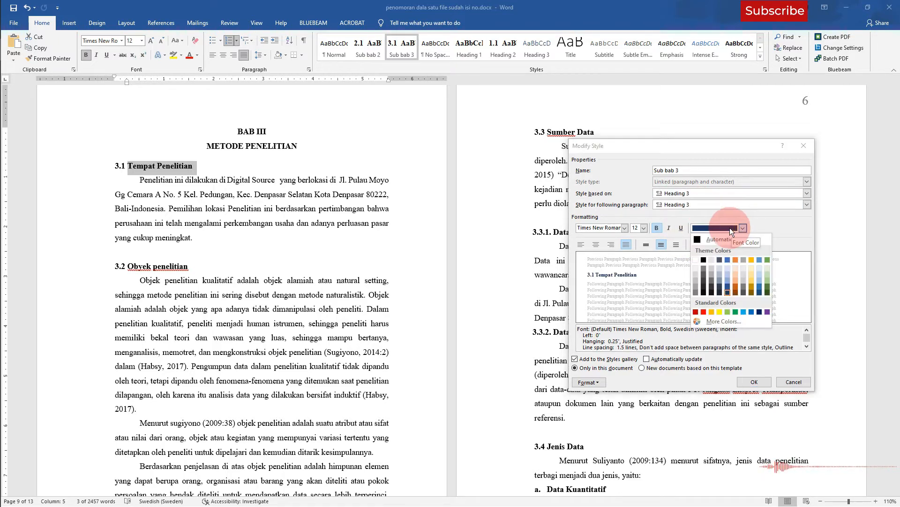
left_click(725, 238)
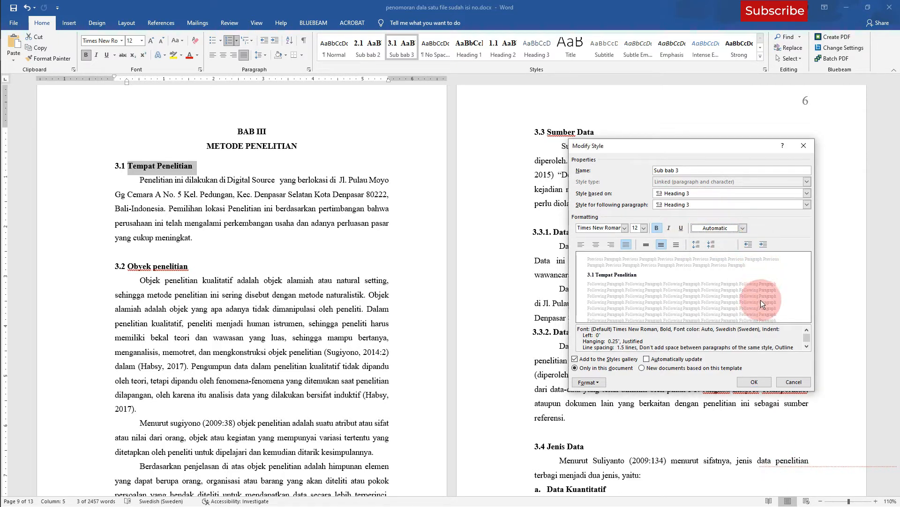
left_click(751, 382)
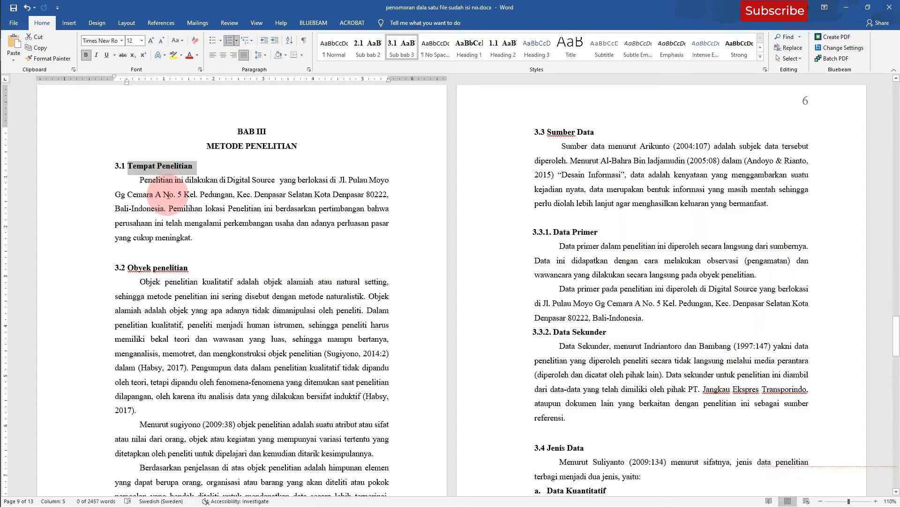
- Check the style applied to the BAB III subheadings from 3.1 Tempat Penelitian to 3.4 Jenis Data
left_click(129, 165)
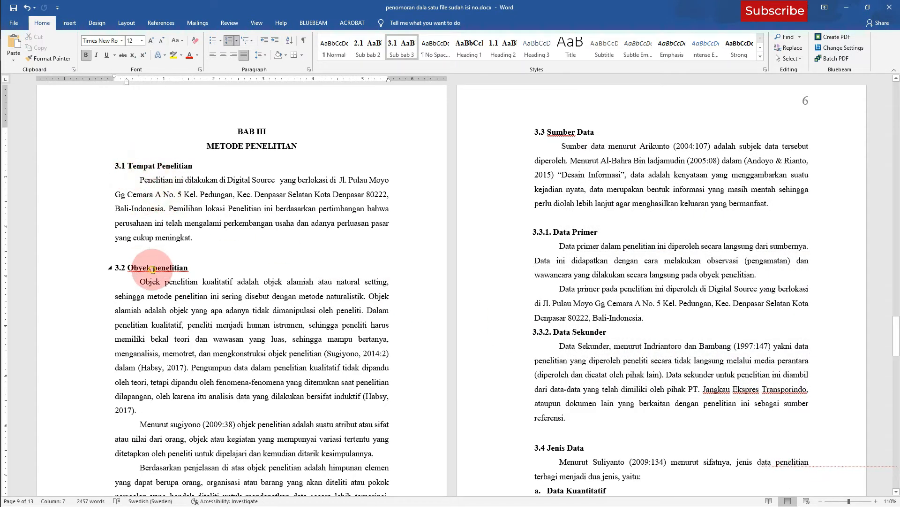
left_click(560, 151)
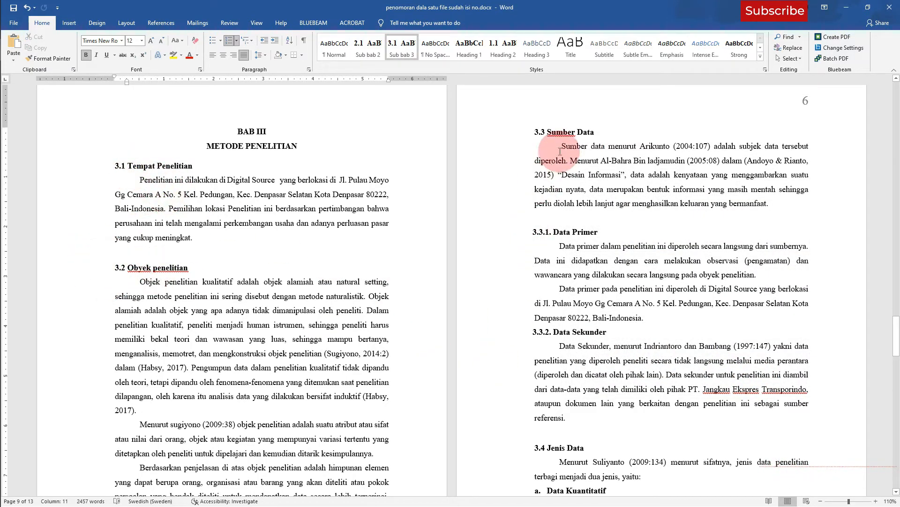
left_click(571, 132)
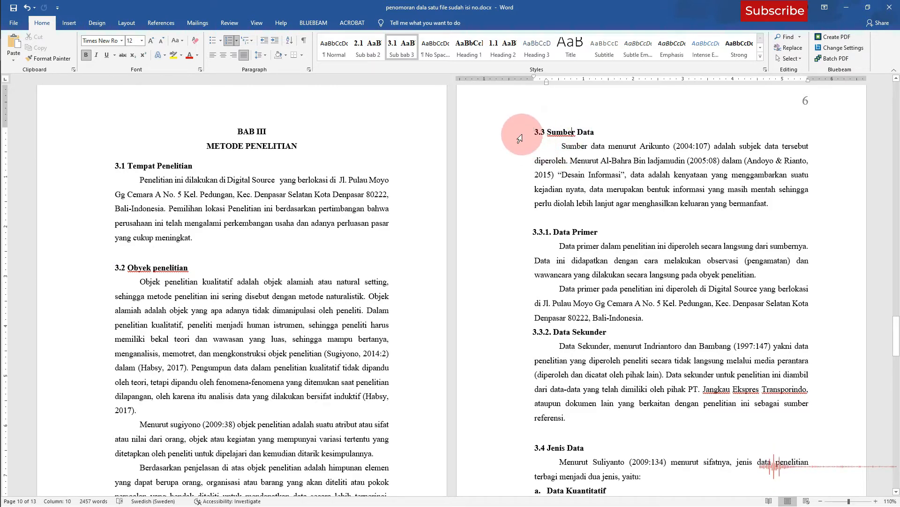
scroll(539, 235, "down", 3)
left_click(559, 348)
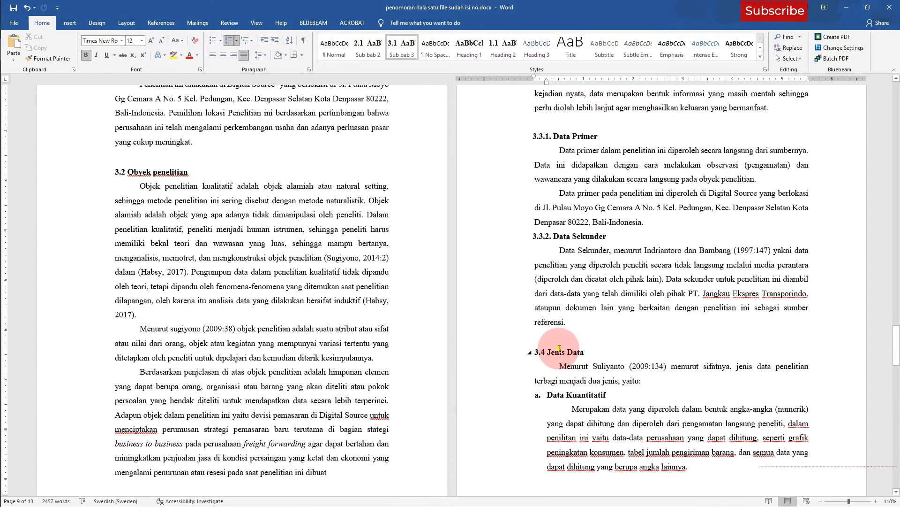
- Update the Heading 1 style to match the BAB IV HASIL DAN PEMBAHASAN chapter title
scroll(515, 276, "down", 8)
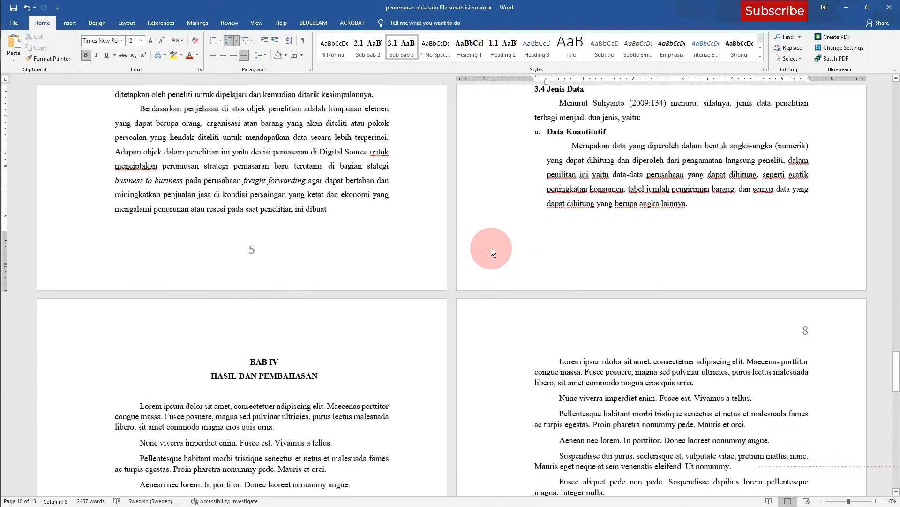
scroll(491, 249, "up", 3)
left_click_drag(338, 283, 252, 268)
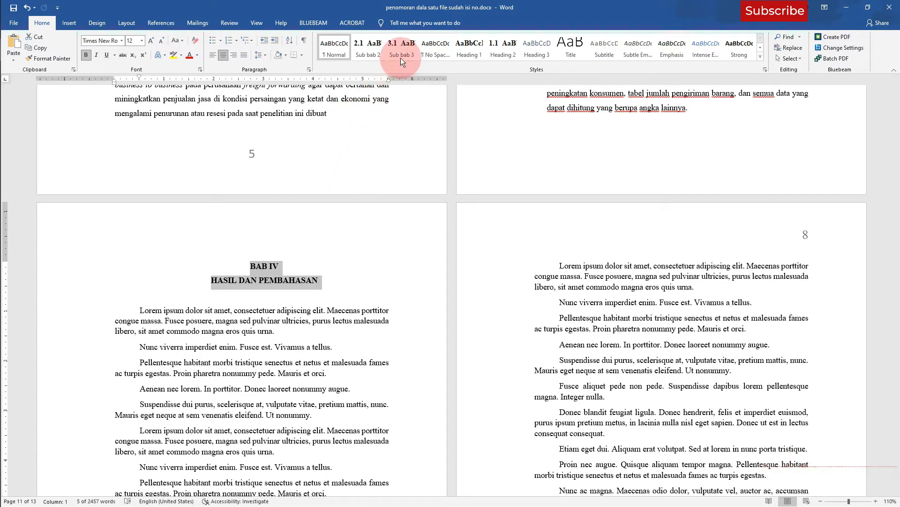
right_click(469, 52)
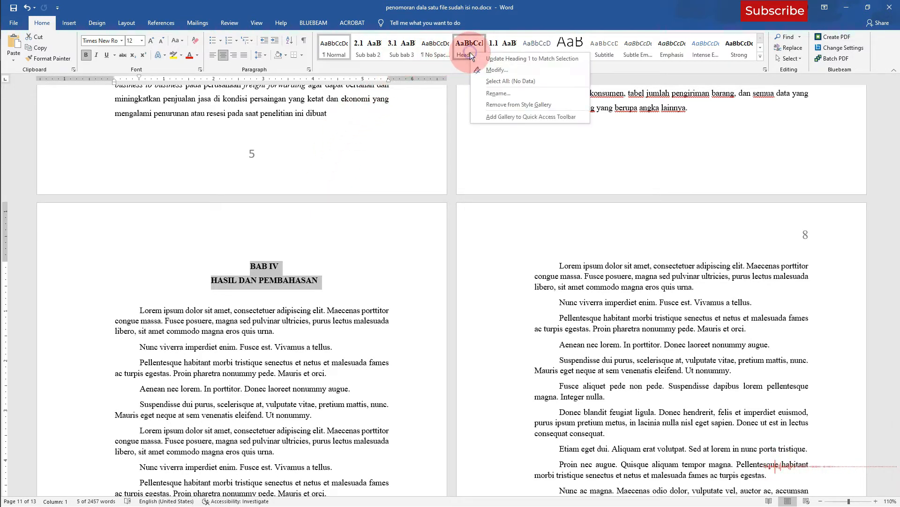
left_click(489, 60)
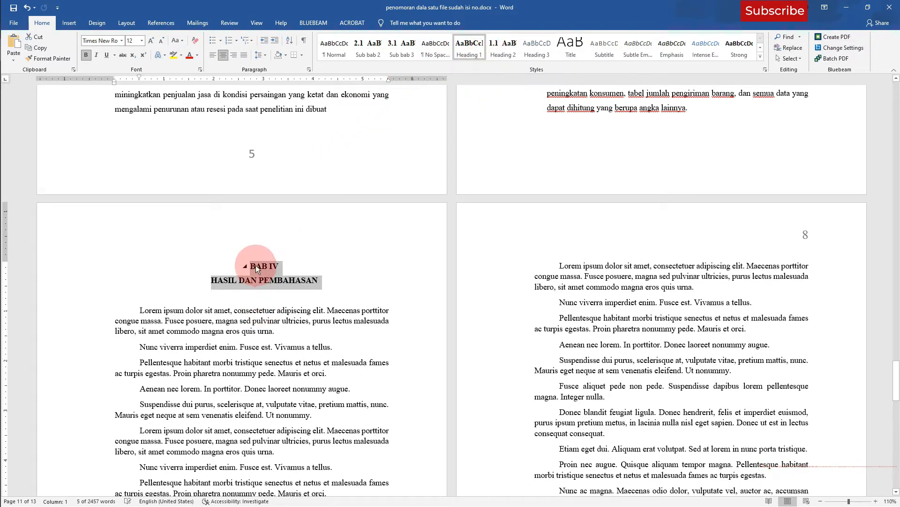
- Update the Heading 1 style to match the DAFTAR PUSTAKA title above the reference list
scroll(279, 253, "down", 12)
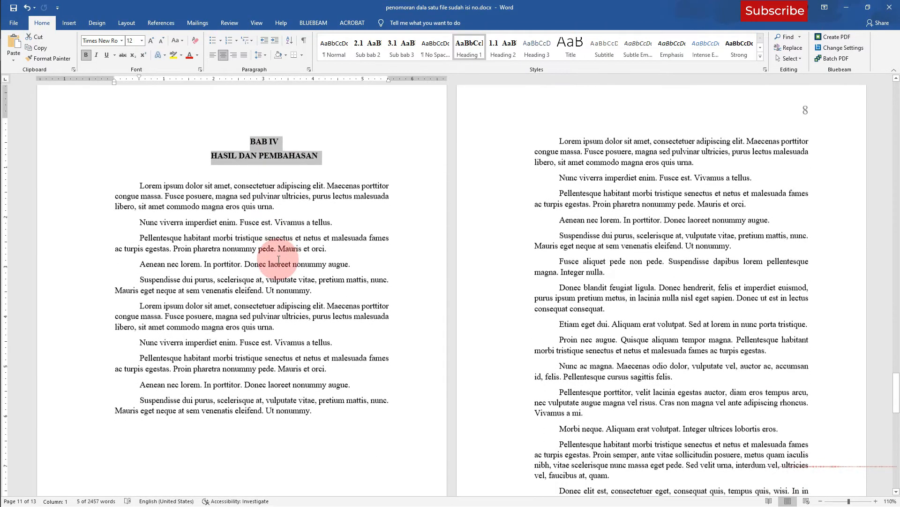
left_click(507, 256)
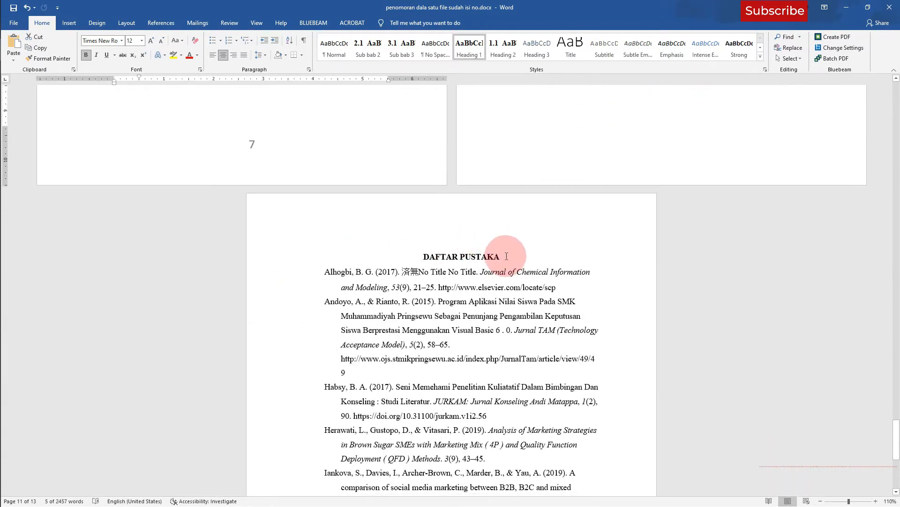
left_click_drag(506, 256, 424, 256)
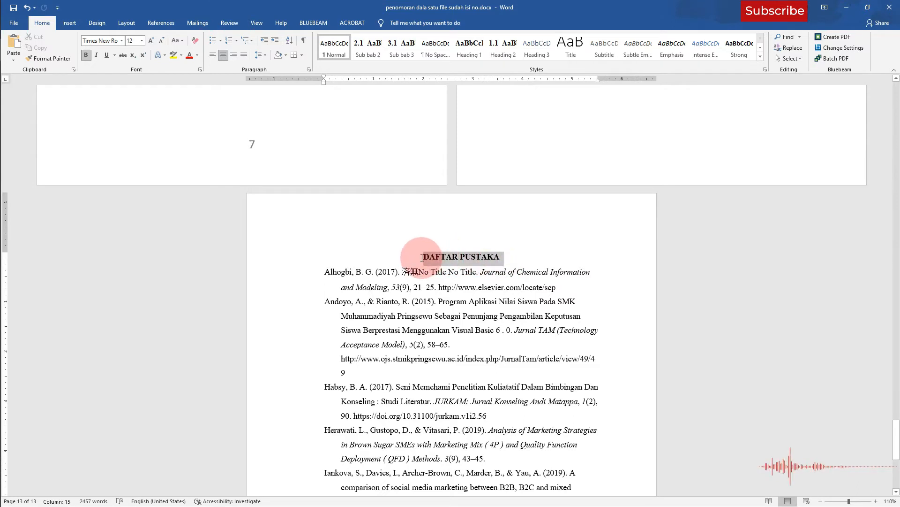
left_click(480, 272)
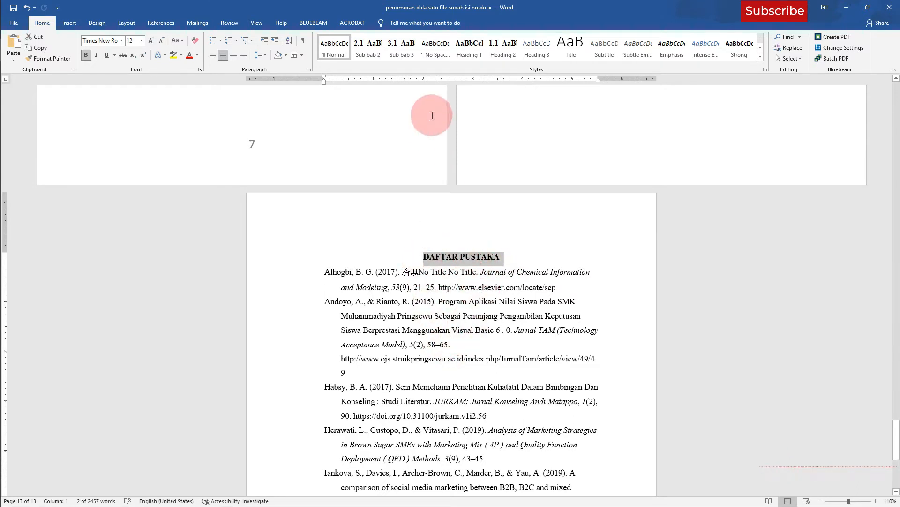
right_click(472, 52)
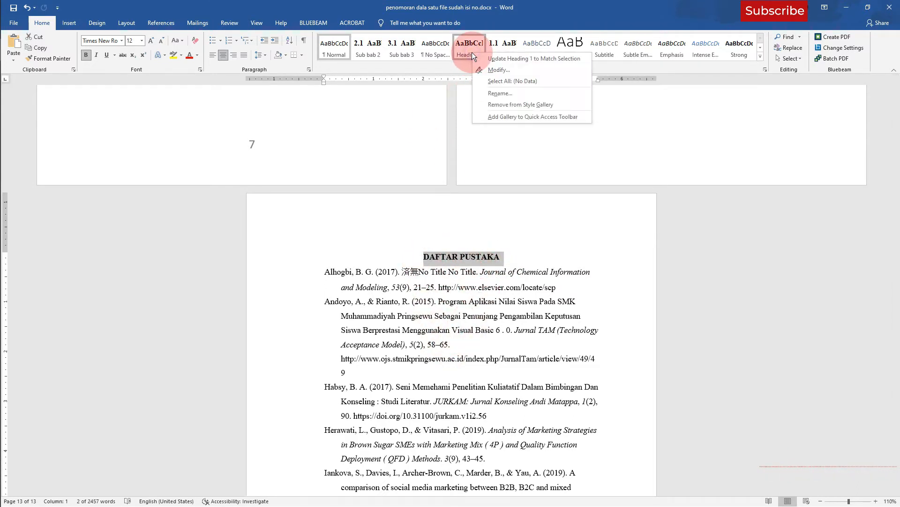
left_click(477, 56)
left_click(514, 263)
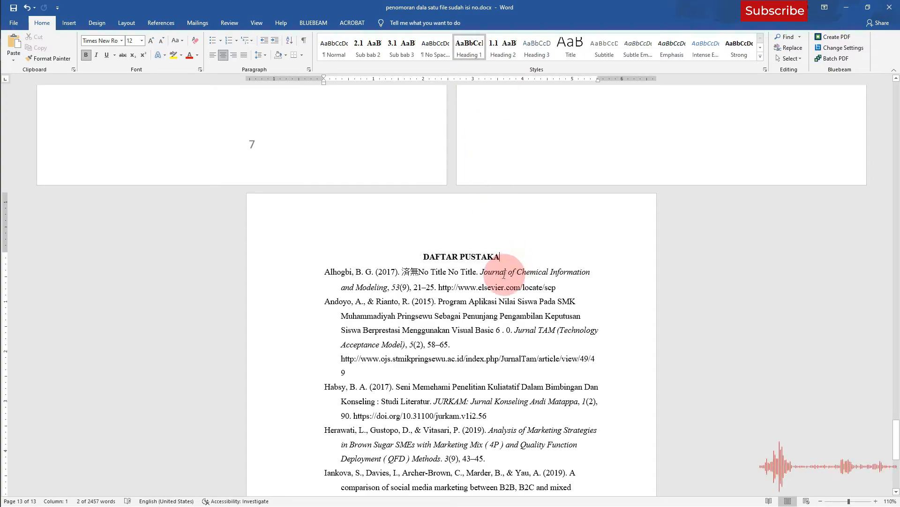
- Review the chapter titles and subheadings from DAFTAR PUSTAKA back to the DAFTAR ISI page
scroll(502, 277, "up", 6)
scroll(305, 285, "up", 6)
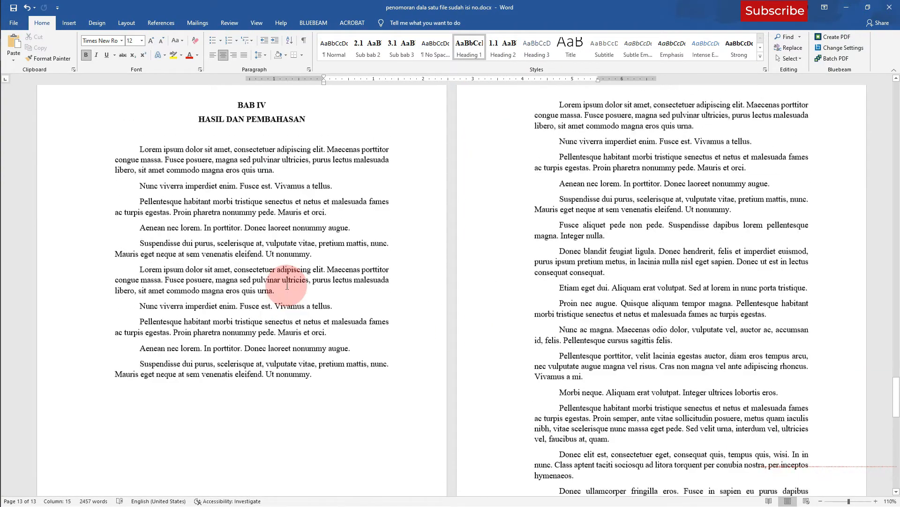
scroll(356, 211, "up", 10)
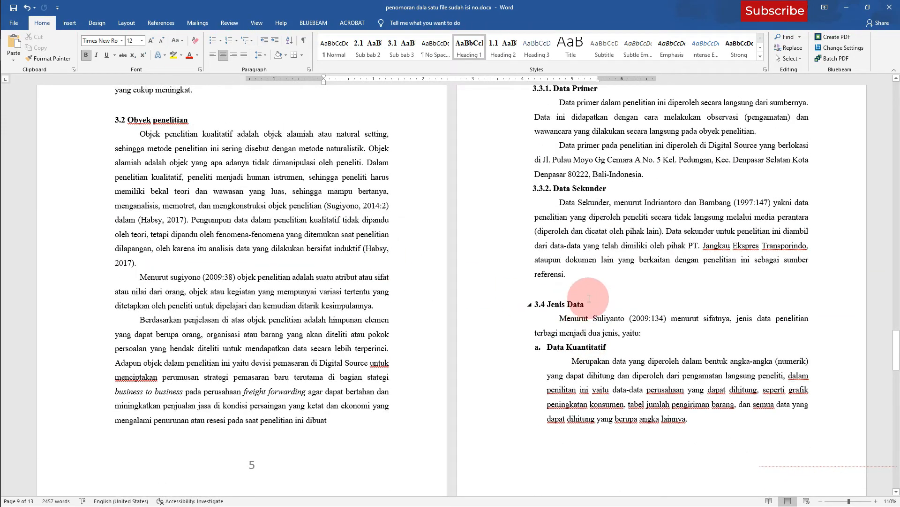
scroll(593, 311, "up", 5)
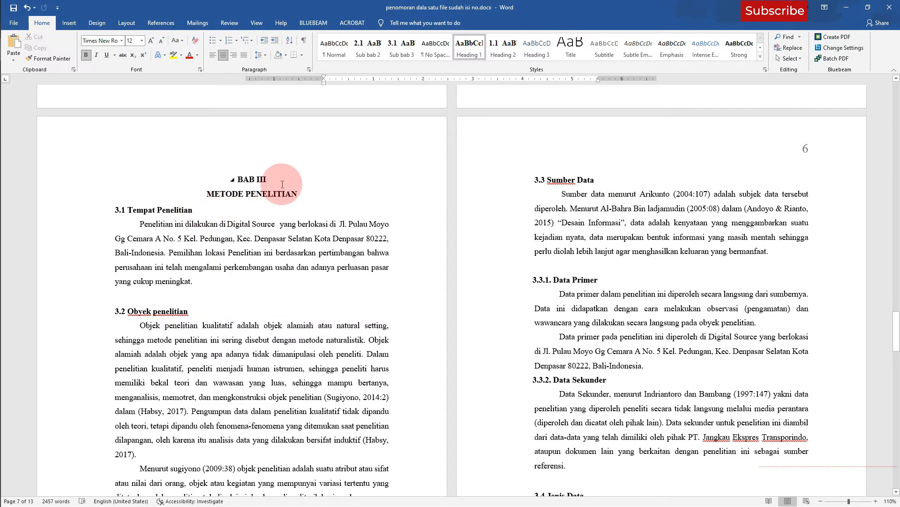
scroll(442, 262, "up", 10)
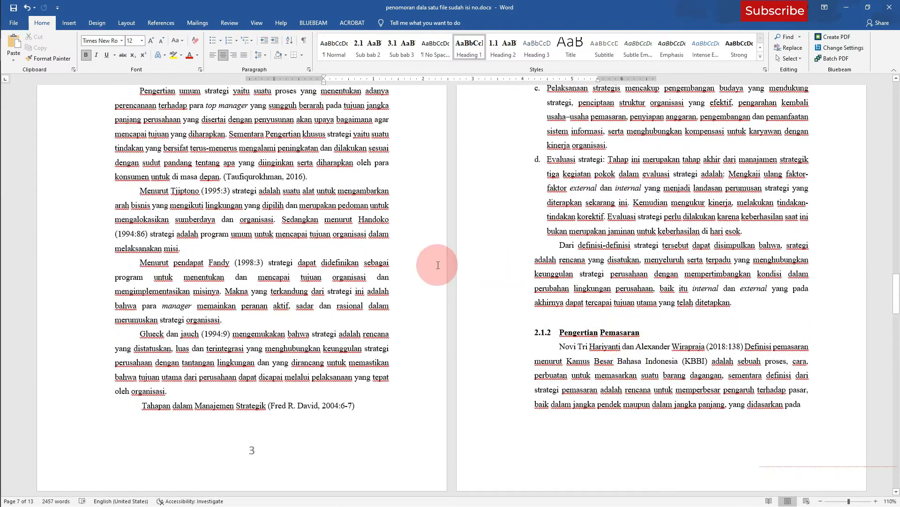
scroll(438, 262, "up", 5)
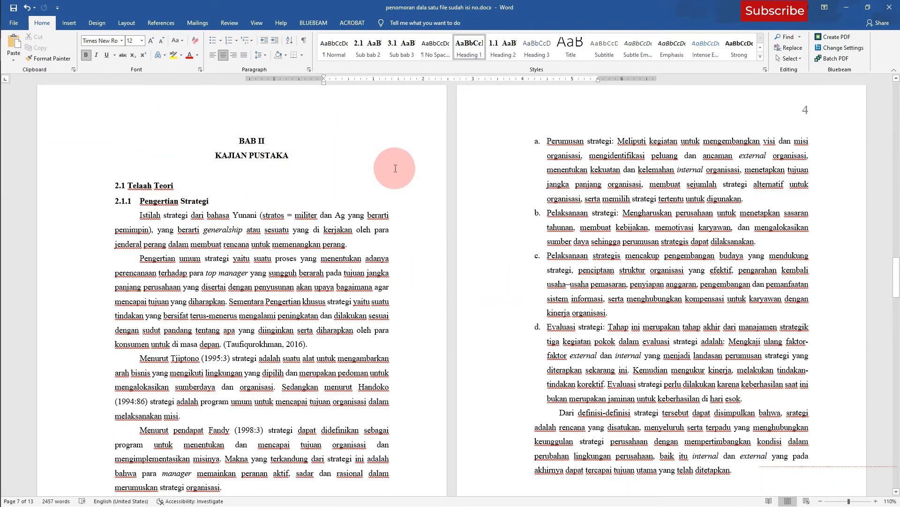
scroll(403, 178, "up", 20)
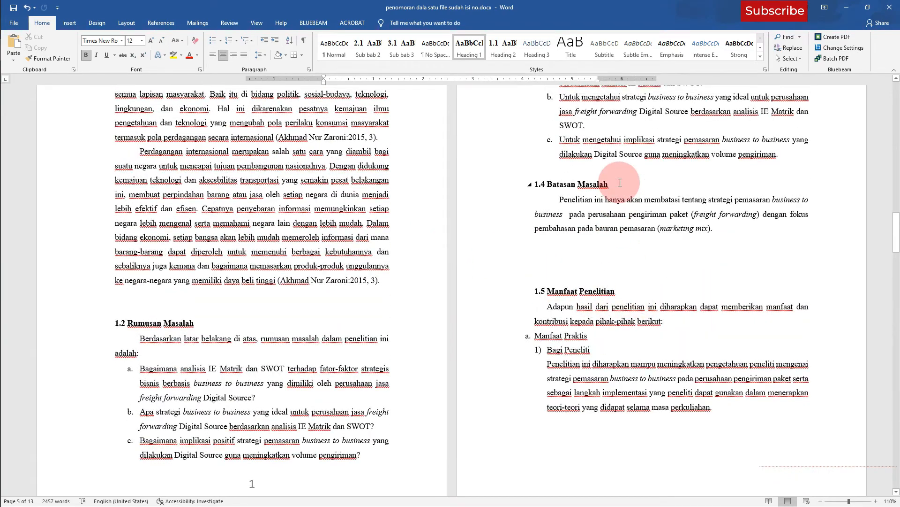
scroll(620, 183, "up", 3)
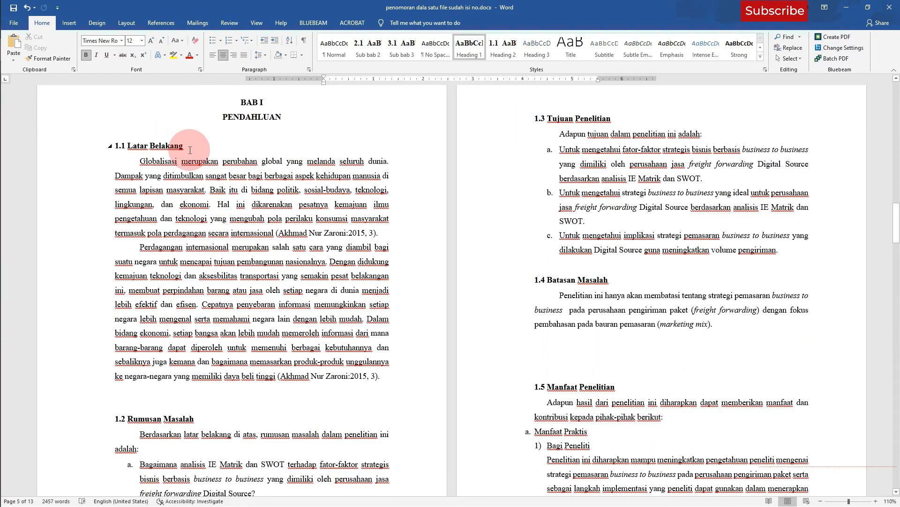
scroll(294, 300, "up", 20)
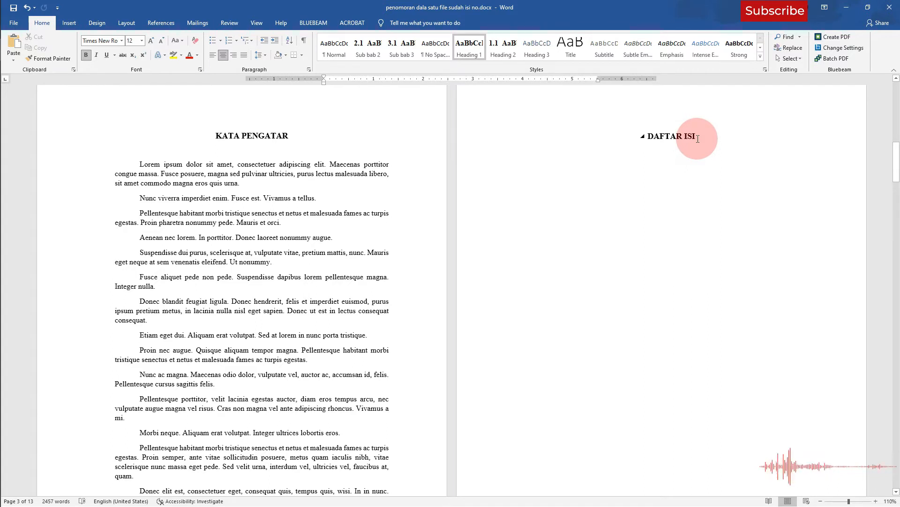
- Insert an Automatic Table 1 table of contents on a new line below the DAFTAR ISI title
left_click(676, 137)
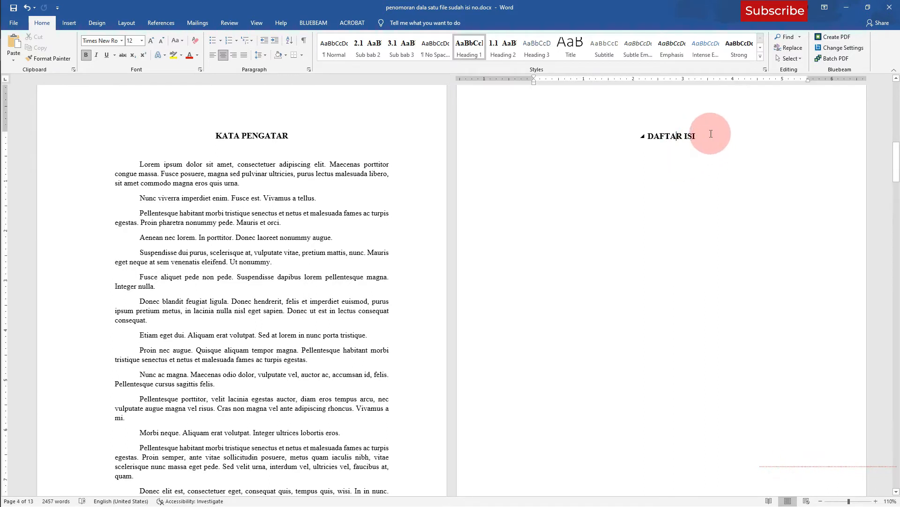
key("Return")
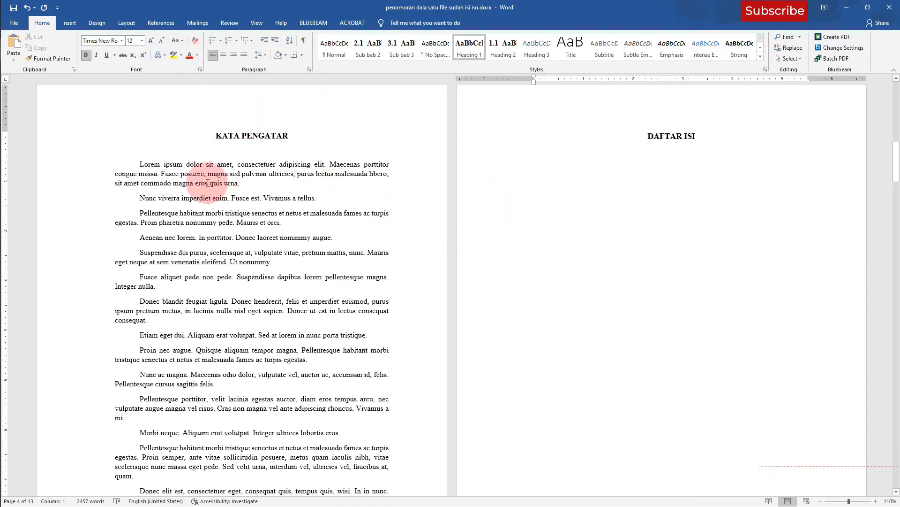
left_click(164, 24)
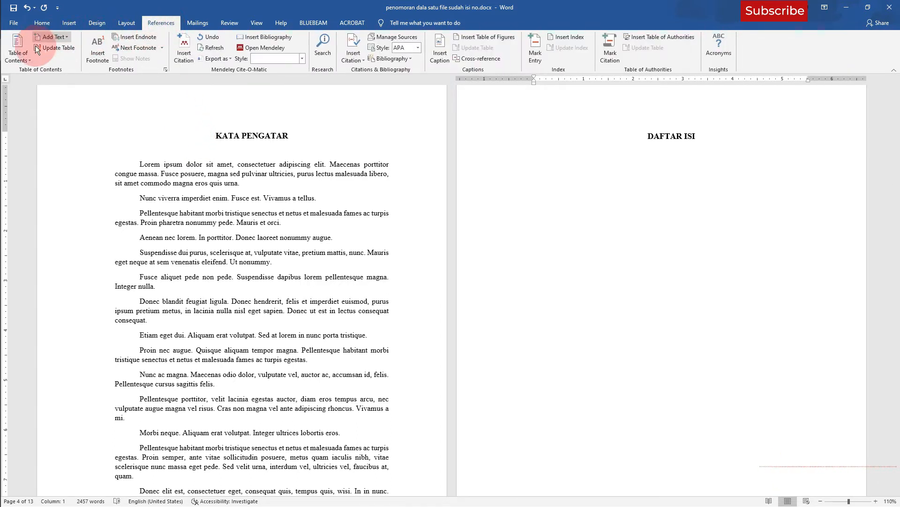
left_click(27, 60)
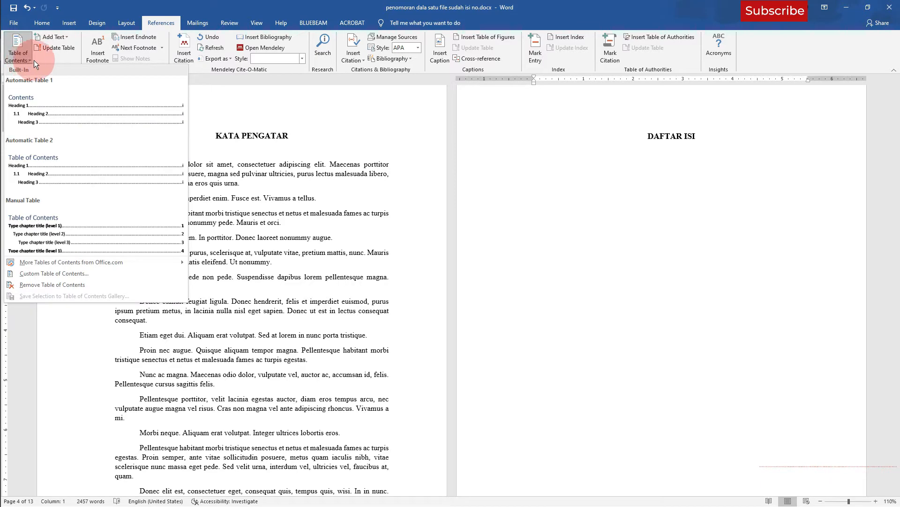
left_click(63, 94)
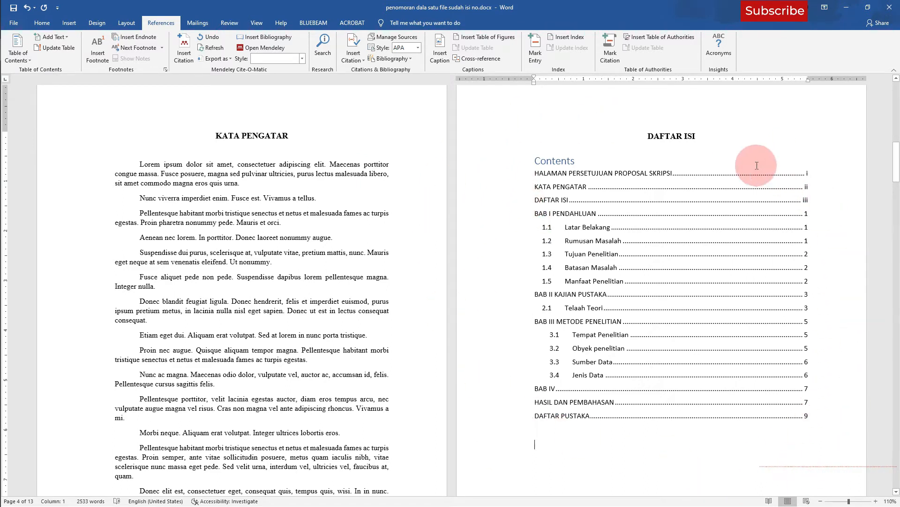
- Format all table of contents entries, from HALAMAN PERSETUJUAN PROPOSAL SKRIPSI to DAFTAR PUSTAKA, in Times New Roman, size 12
left_click(537, 443)
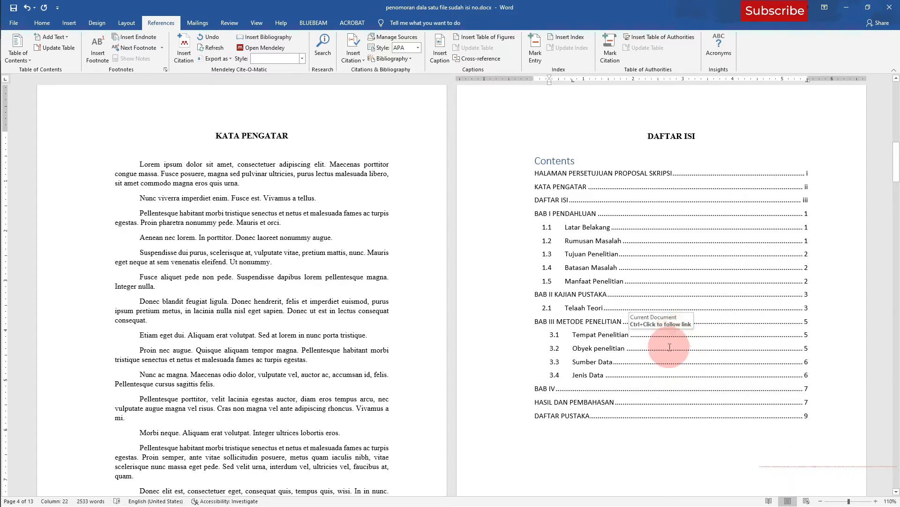
left_click(666, 338)
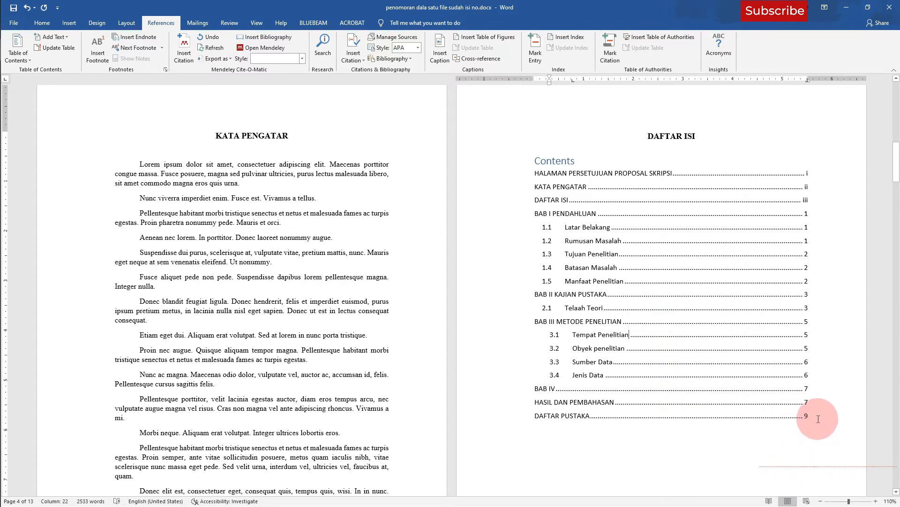
left_click_drag(813, 415, 533, 196)
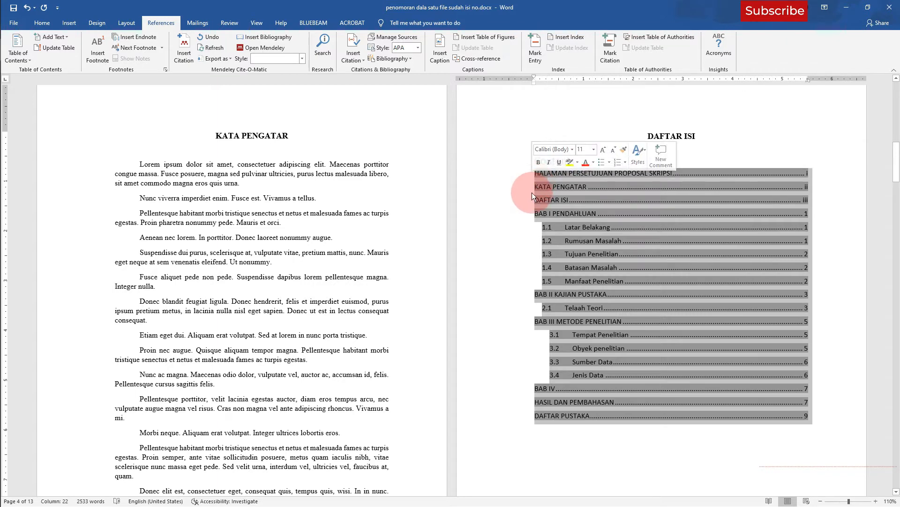
left_click(43, 25)
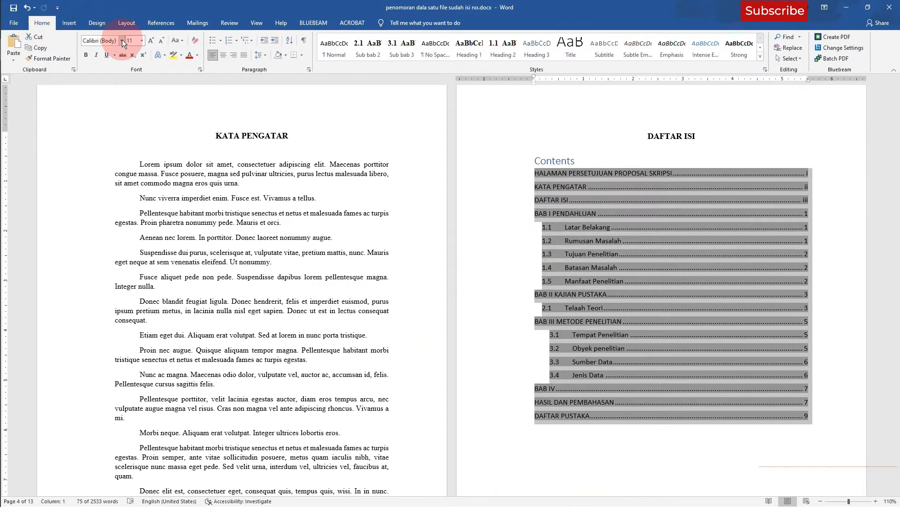
left_click(122, 41)
left_click(127, 95)
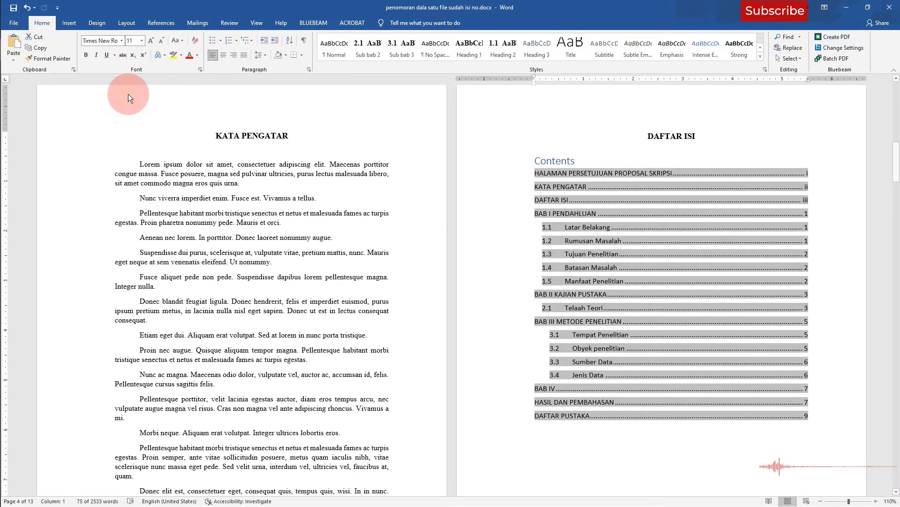
left_click(142, 41)
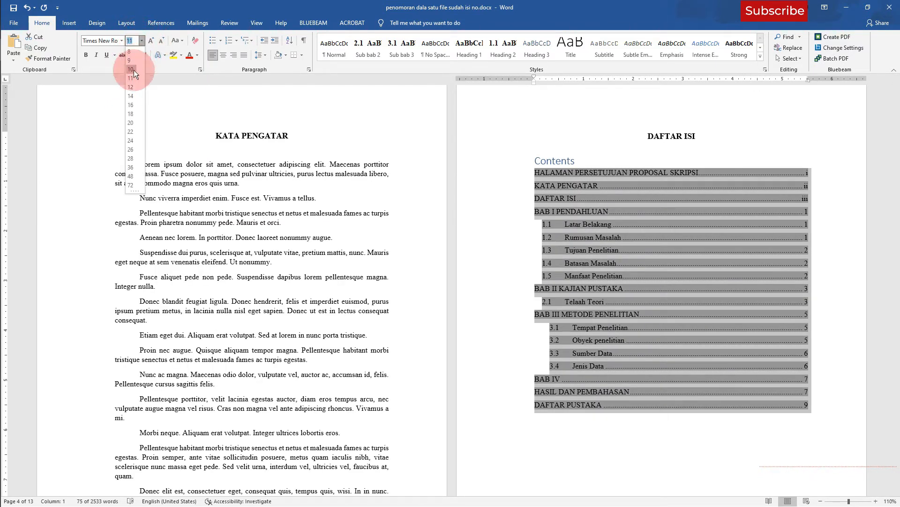
left_click(134, 87)
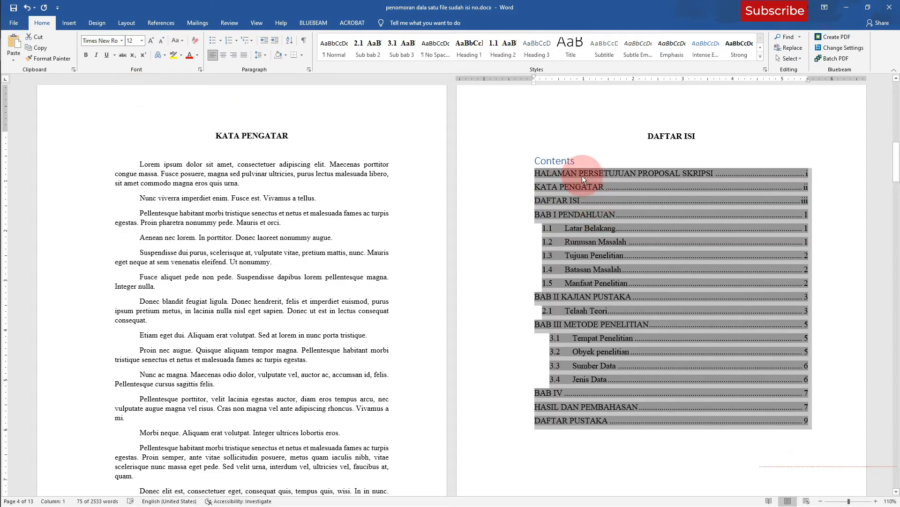
- Delete the Contents heading text above the table of contents entries
left_click(584, 161)
left_click_drag(571, 160, 532, 161)
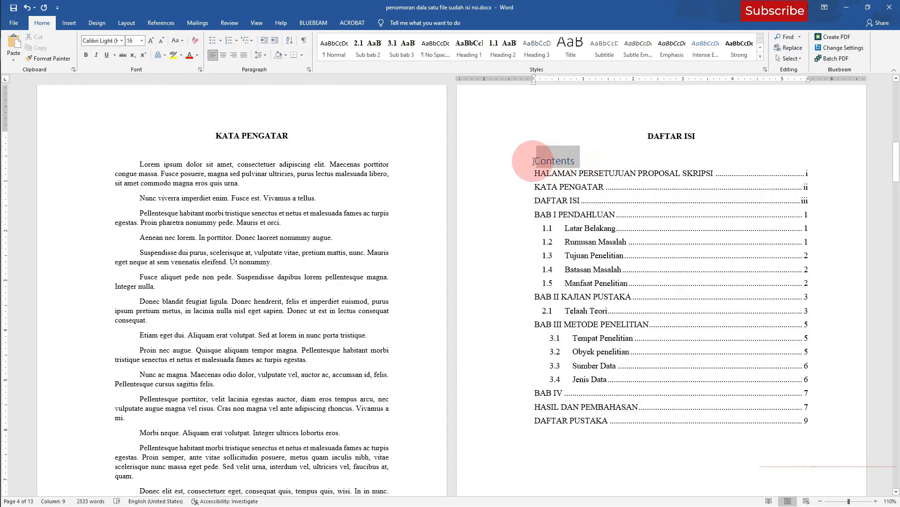
key("BackSpace")
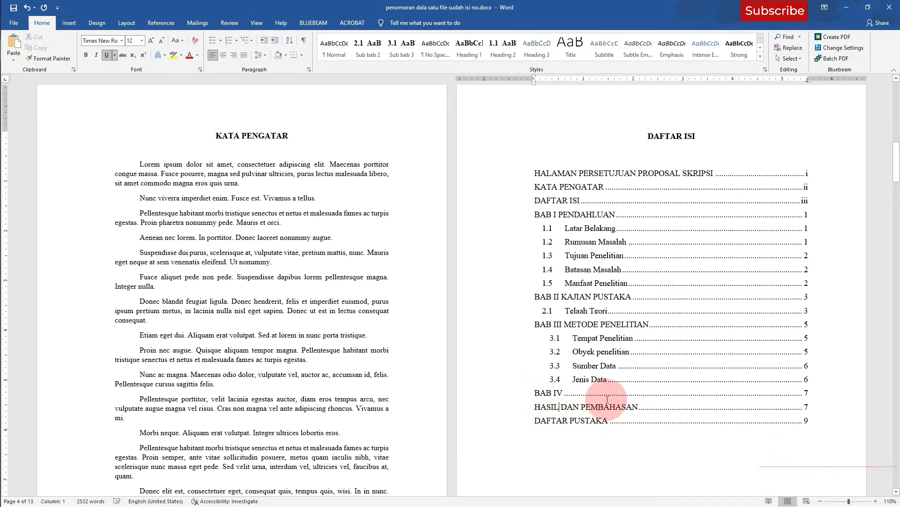
- Merge the BAB IV and HASIL DAN PEMBAHASAN title lines at the start of the chapter into one paragraph
left_click(588, 391)
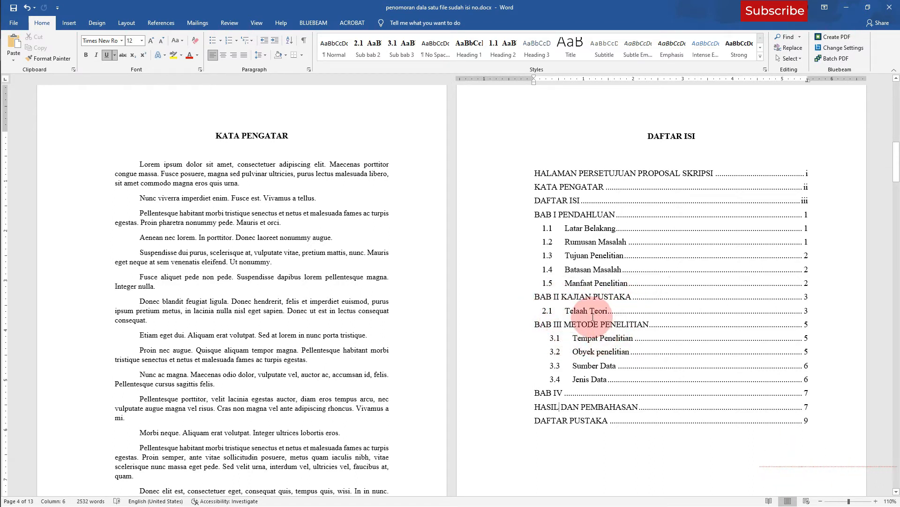
scroll(589, 330, "down", 4)
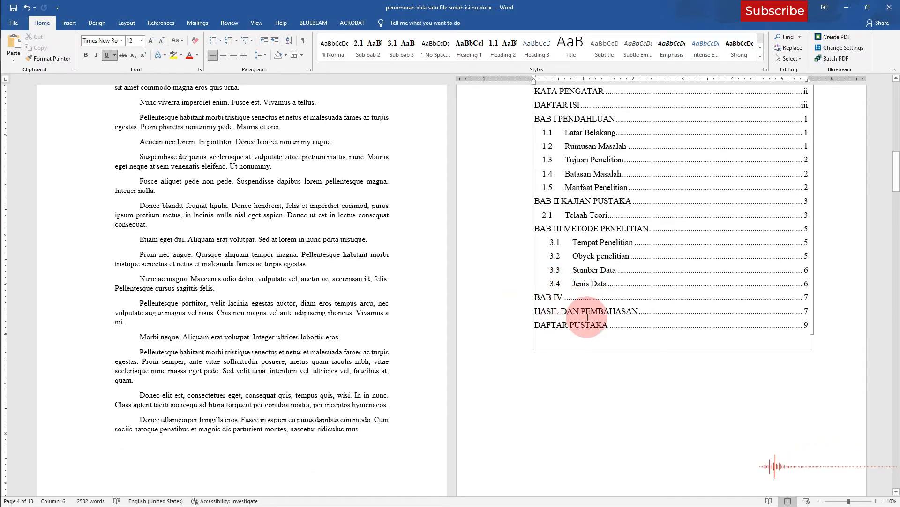
scroll(551, 327, "down", 20)
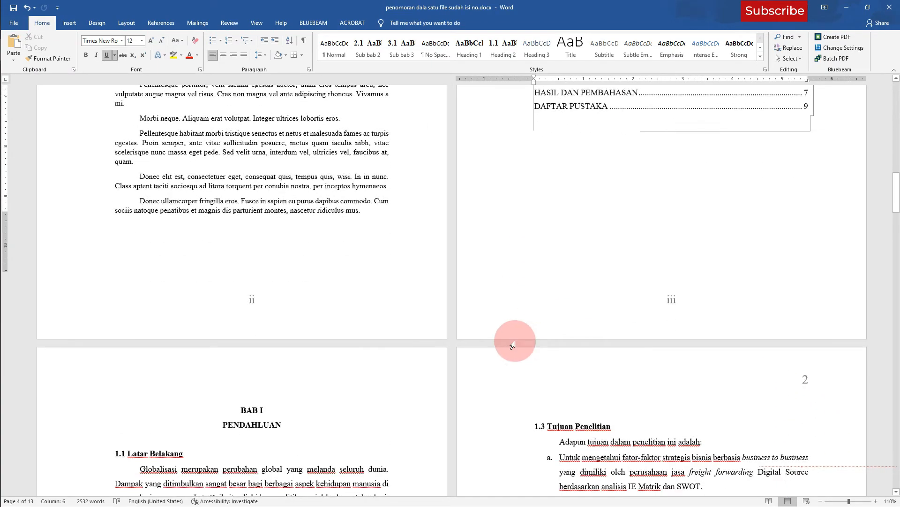
scroll(286, 343, "down", 20)
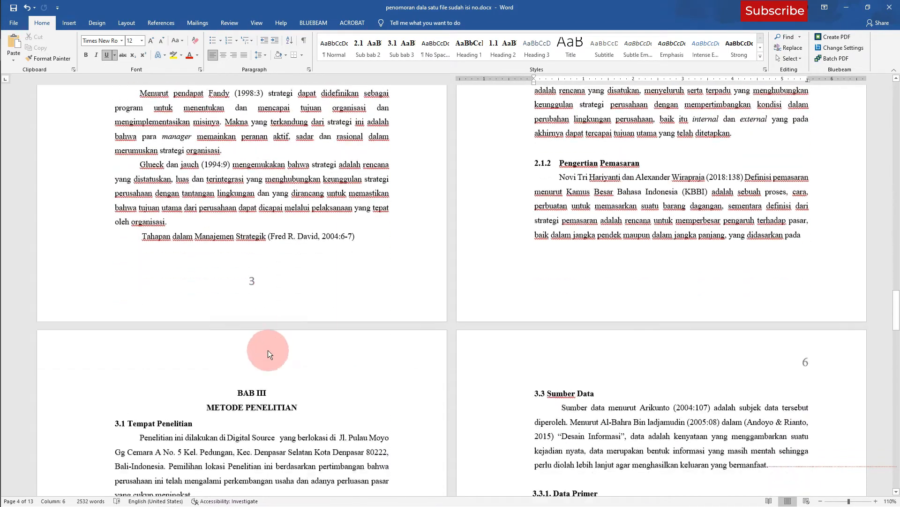
scroll(261, 356, "down", 5)
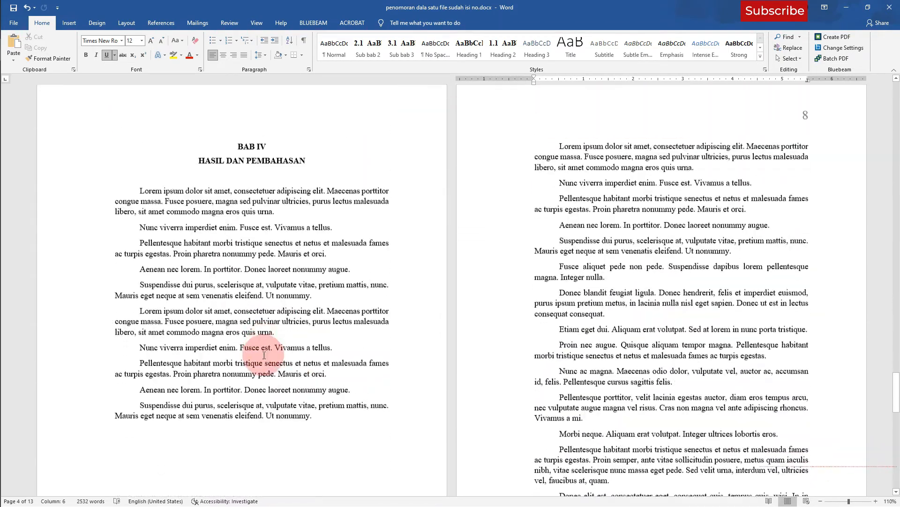
scroll(254, 291, "up", 3)
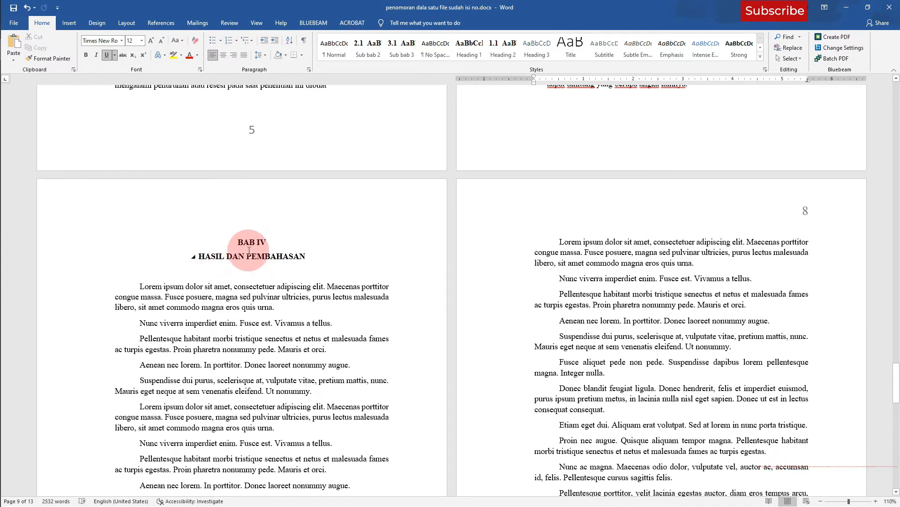
left_click(267, 243)
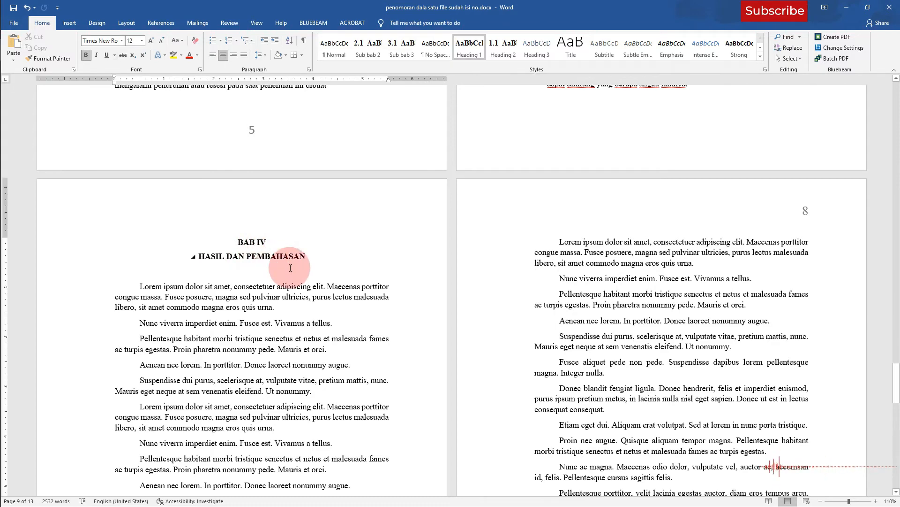
key("Delete")
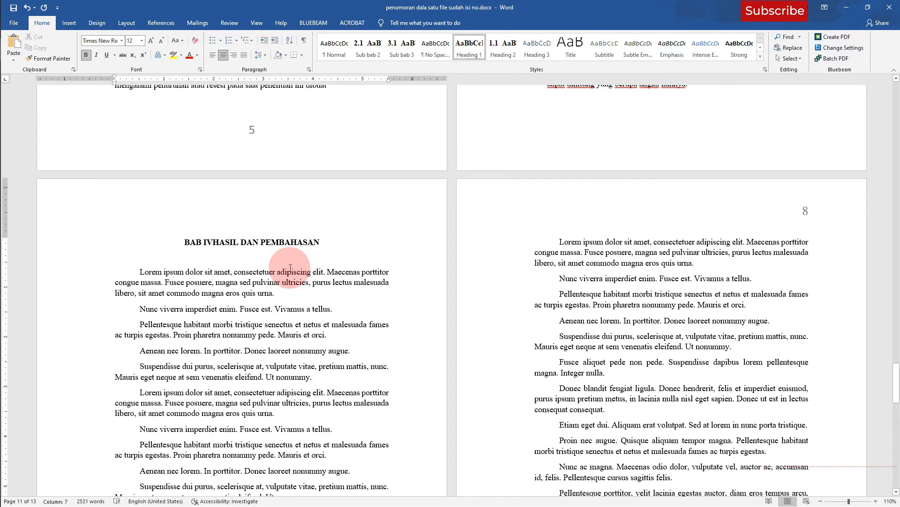